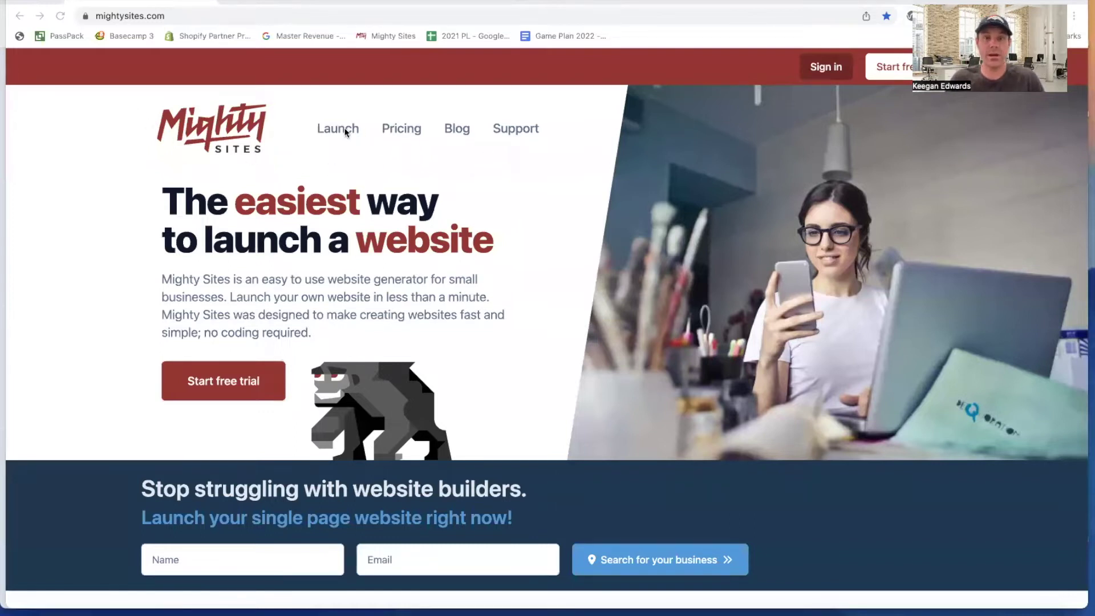
- Scroll down to the business category grid and choose the Phone Repair Service card
{"action": "scroll", "coordinate": [346, 131], "scroll_direction": "down", "scroll_amount": 3}
{"action": "scroll", "coordinate": [346, 132], "scroll_direction": "down", "scroll_amount": 15}
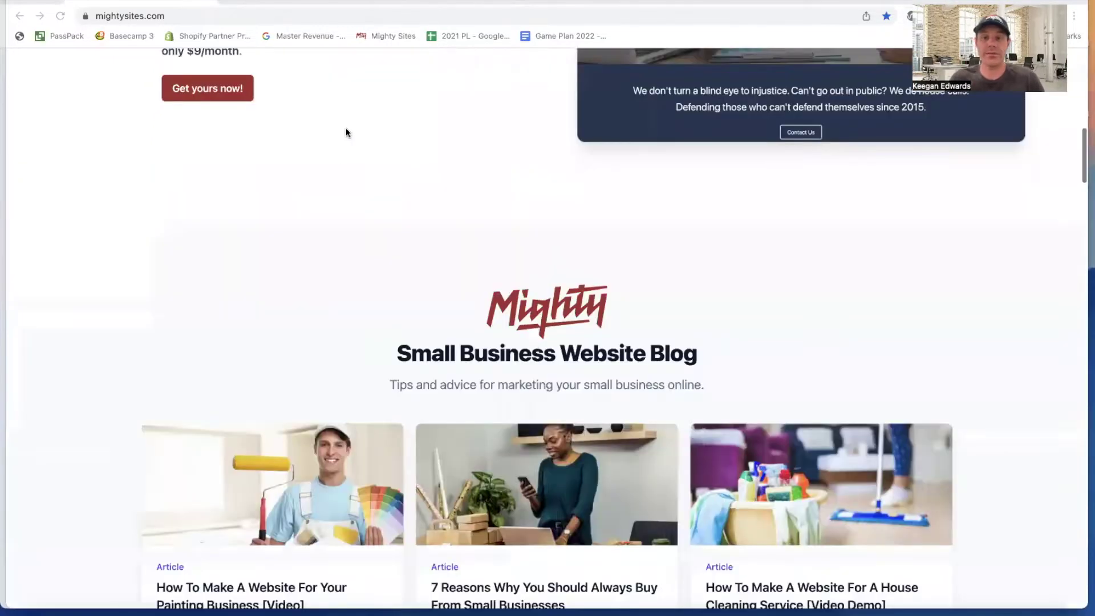
{"action": "scroll", "coordinate": [346, 133], "scroll_direction": "down", "scroll_amount": 10}
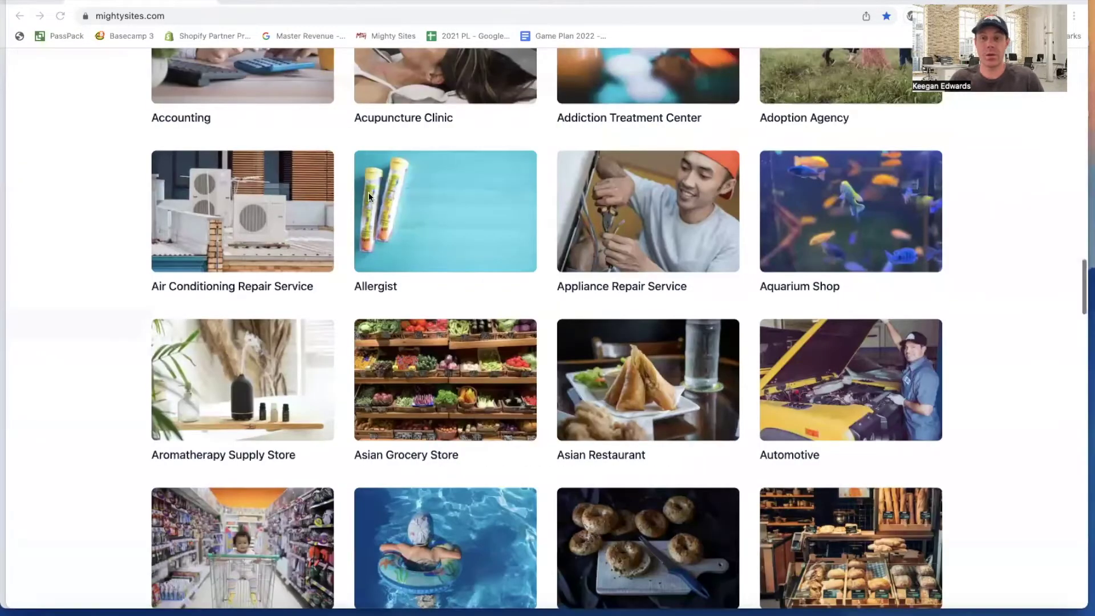
{"action": "scroll", "coordinate": [368, 193], "scroll_direction": "down", "scroll_amount": 4}
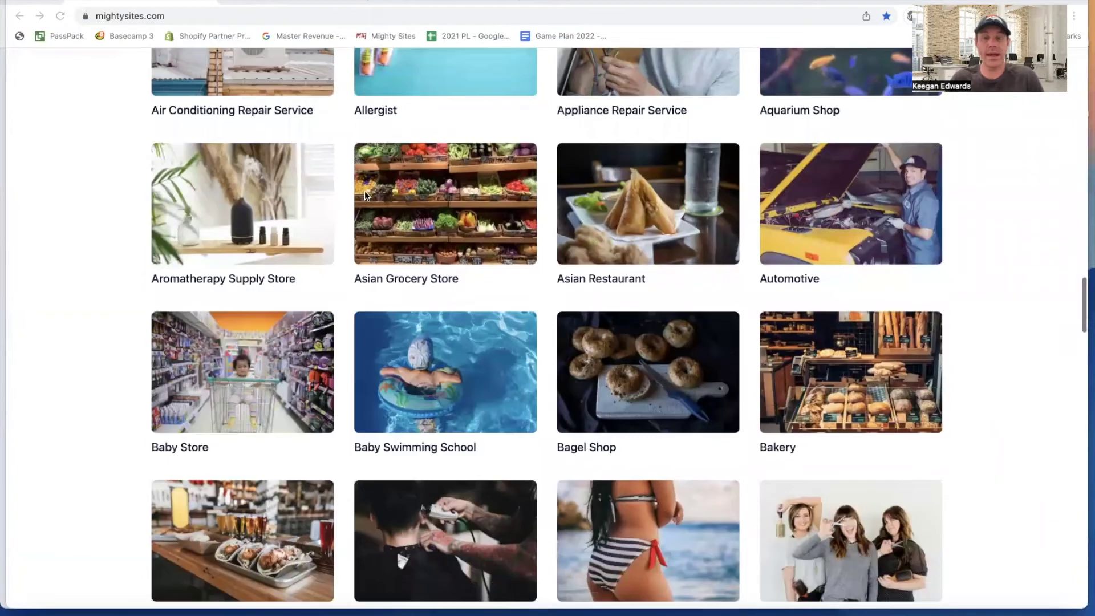
{"action": "scroll", "coordinate": [365, 194], "scroll_direction": "down", "scroll_amount": 5}
{"action": "scroll", "coordinate": [364, 194], "scroll_direction": "down", "scroll_amount": 5}
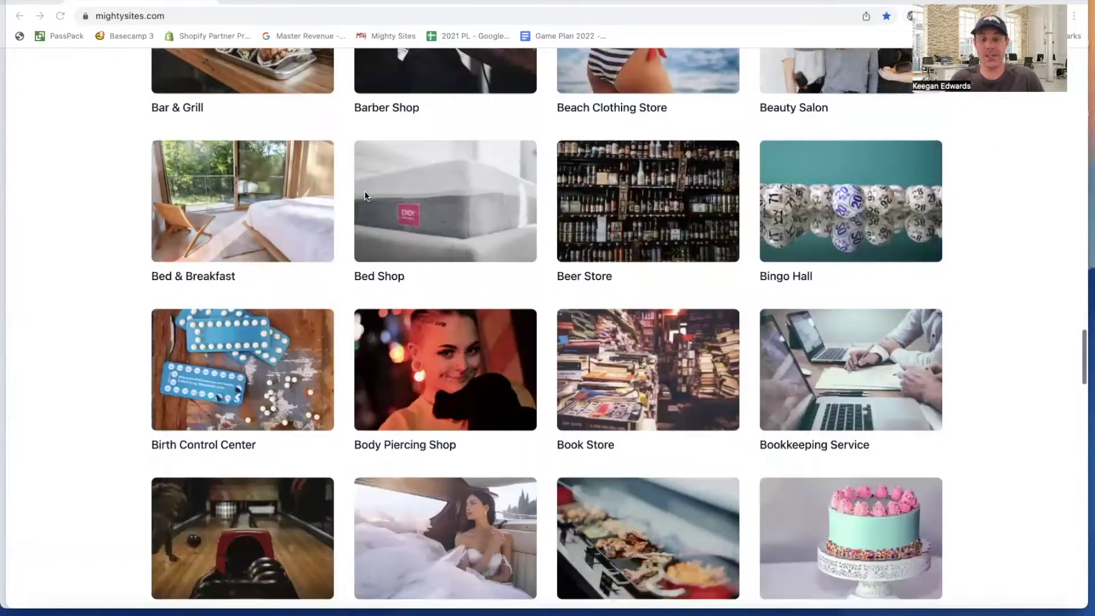
{"action": "scroll", "coordinate": [365, 194], "scroll_direction": "down", "scroll_amount": 8}
{"action": "scroll", "coordinate": [364, 194], "scroll_direction": "down", "scroll_amount": 6}
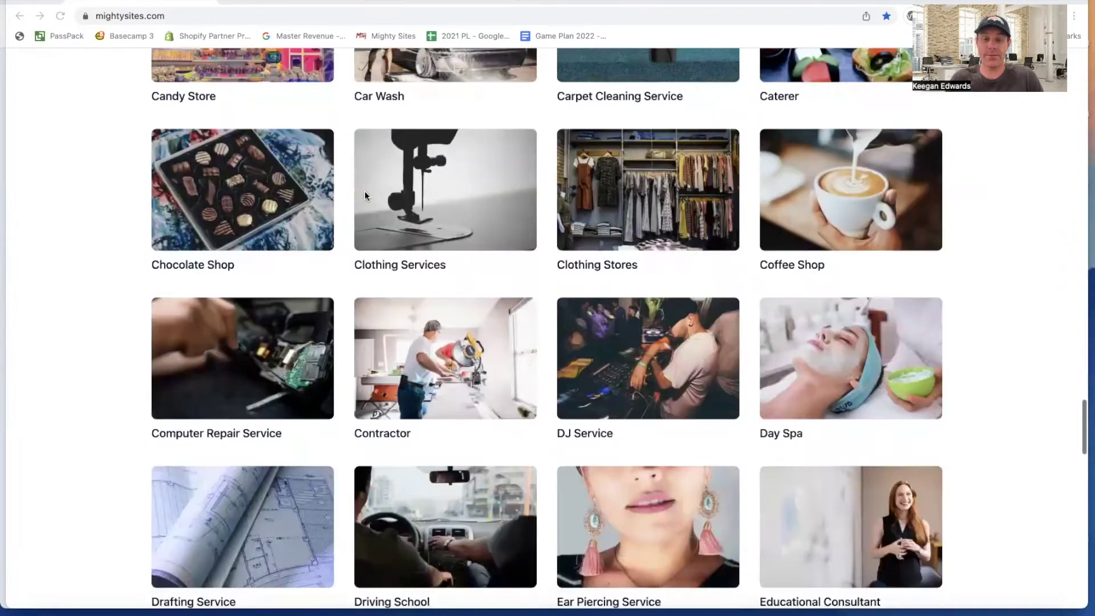
{"action": "scroll", "coordinate": [367, 191], "scroll_direction": "down", "scroll_amount": 4}
{"action": "scroll", "coordinate": [370, 222], "scroll_direction": "down", "scroll_amount": 5}
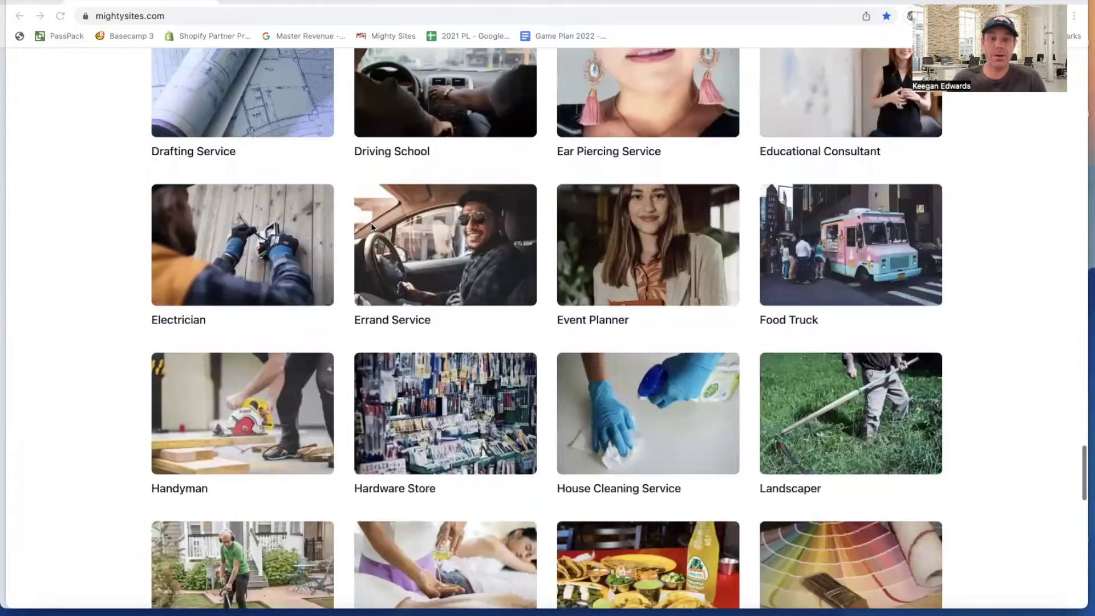
{"action": "scroll", "coordinate": [370, 222], "scroll_direction": "down", "scroll_amount": 14}
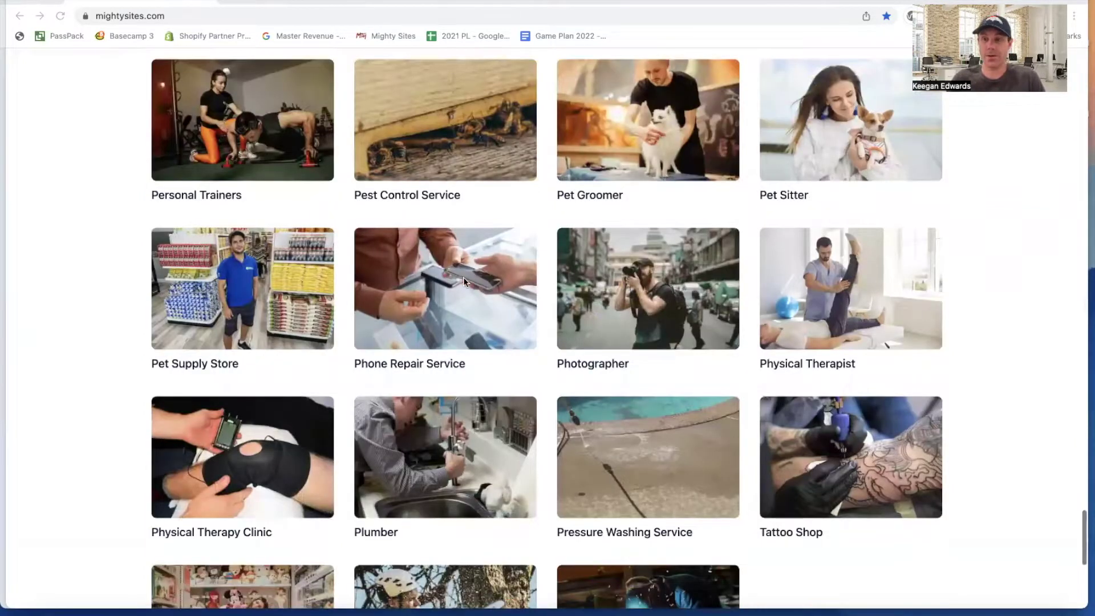
{"action": "scroll", "coordinate": [450, 276], "scroll_direction": "down", "scroll_amount": 1}
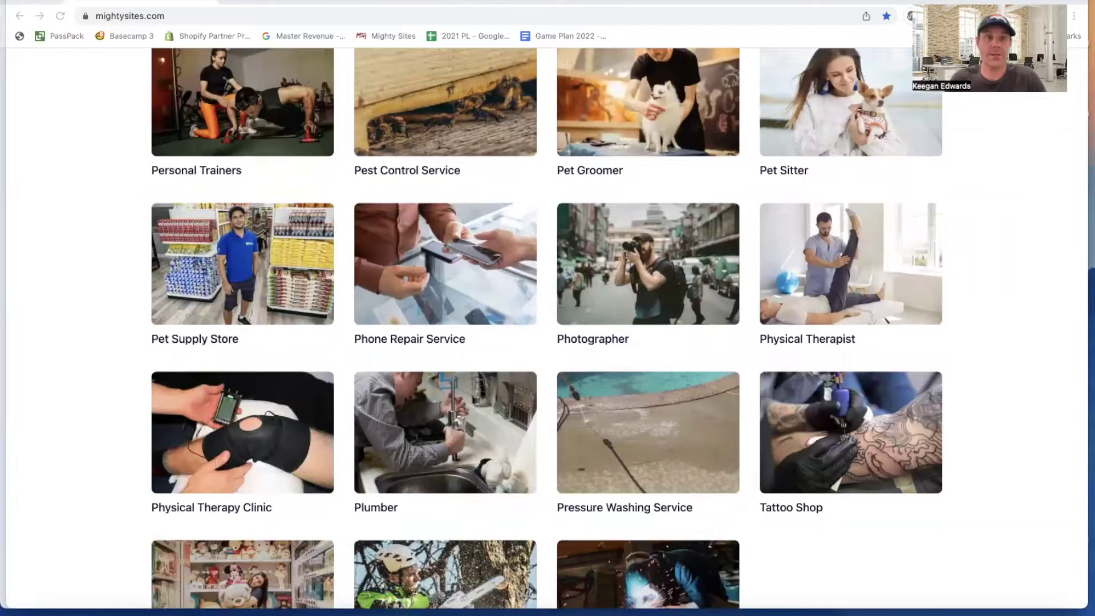
{"action": "left_click", "coordinate": [242, 2]}
- Start the Phone Repair Service site, skip the 'ecch' business search and enter details manually
{"action": "left_click", "coordinate": [448, 238]}
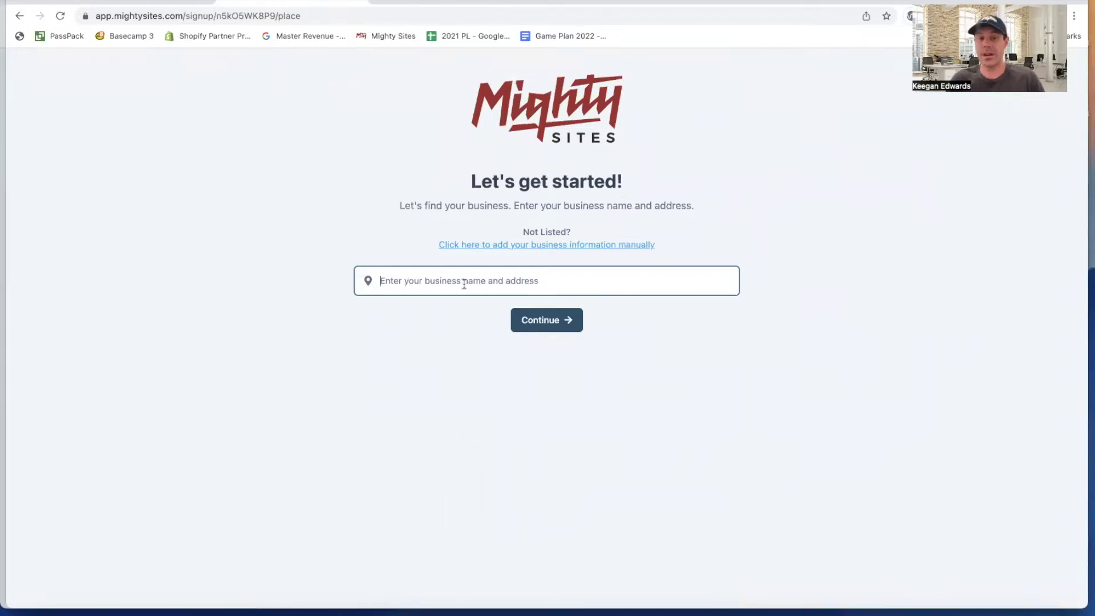
{"action": "type", "text": "ecch"}
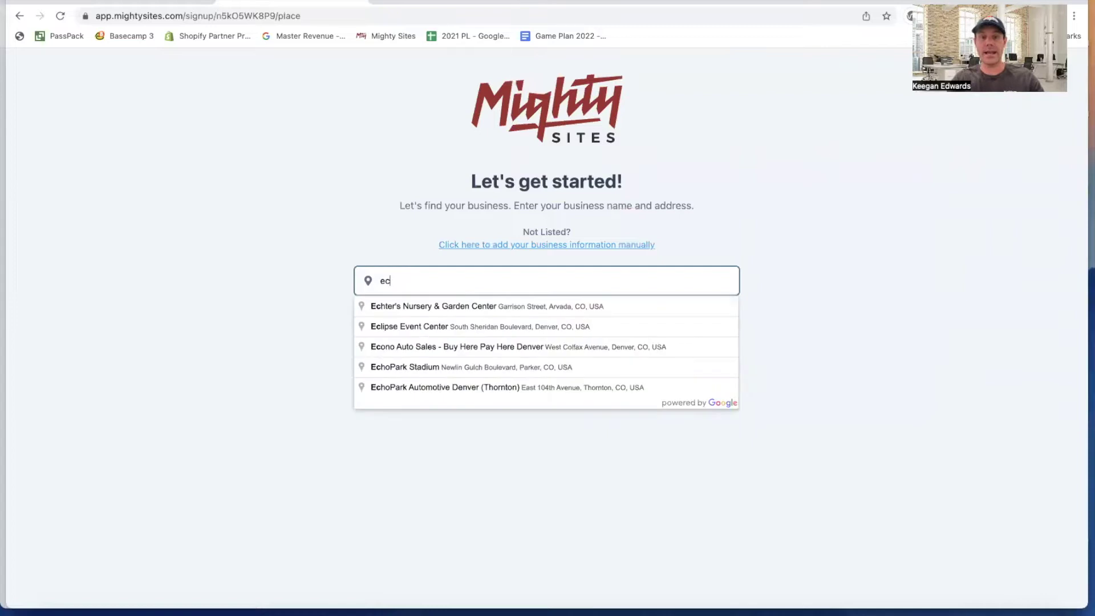
{"action": "left_click", "coordinate": [863, 313]}
{"action": "left_click", "coordinate": [577, 249]}
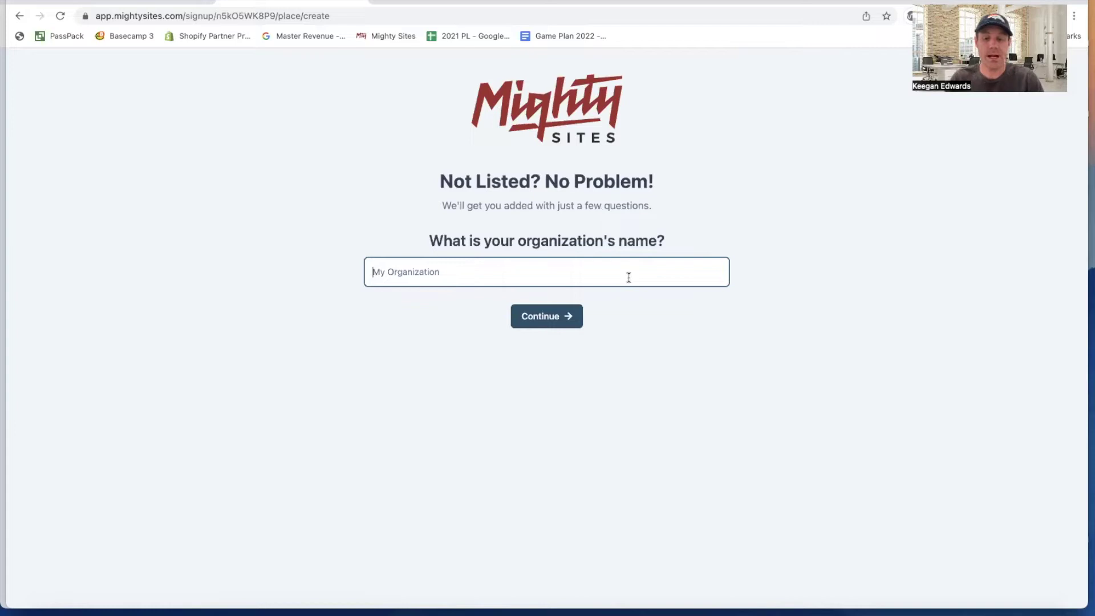
- Name the business 'Phone Repair Service' and submit its contact and address details
{"action": "type", "text": "Phone Repair"}
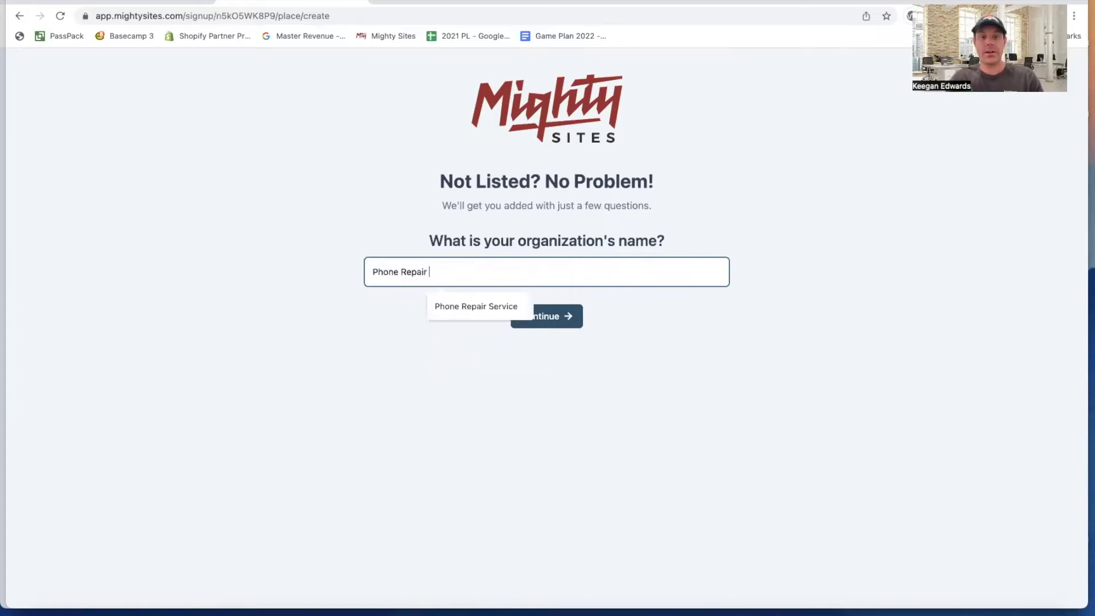
{"action": "type", "text": " Service"}
{"action": "key", "text": "Tab"}
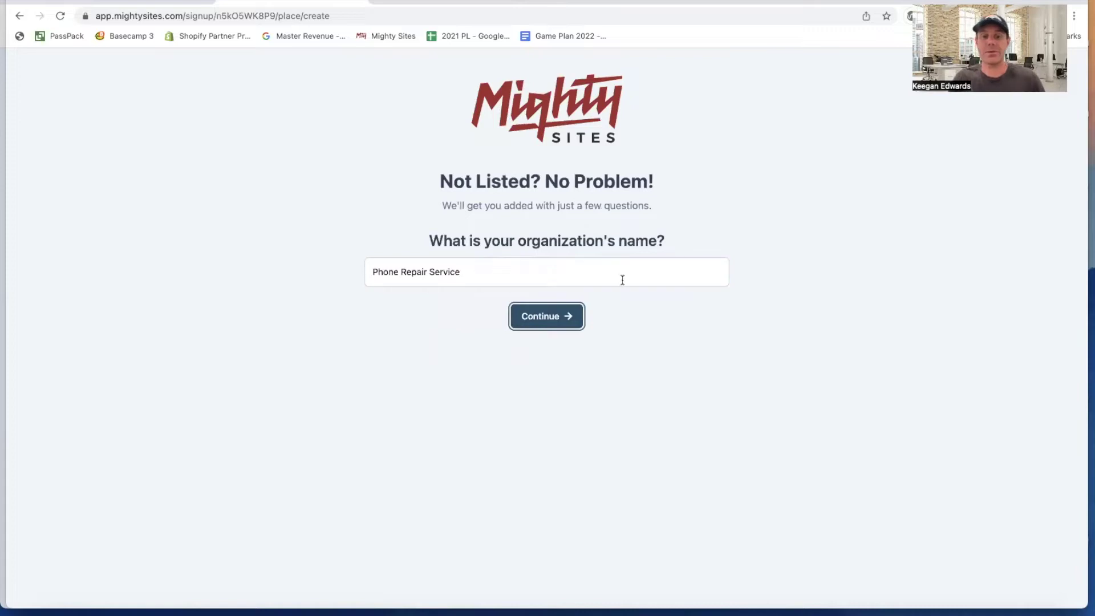
{"action": "key", "text": "Return"}
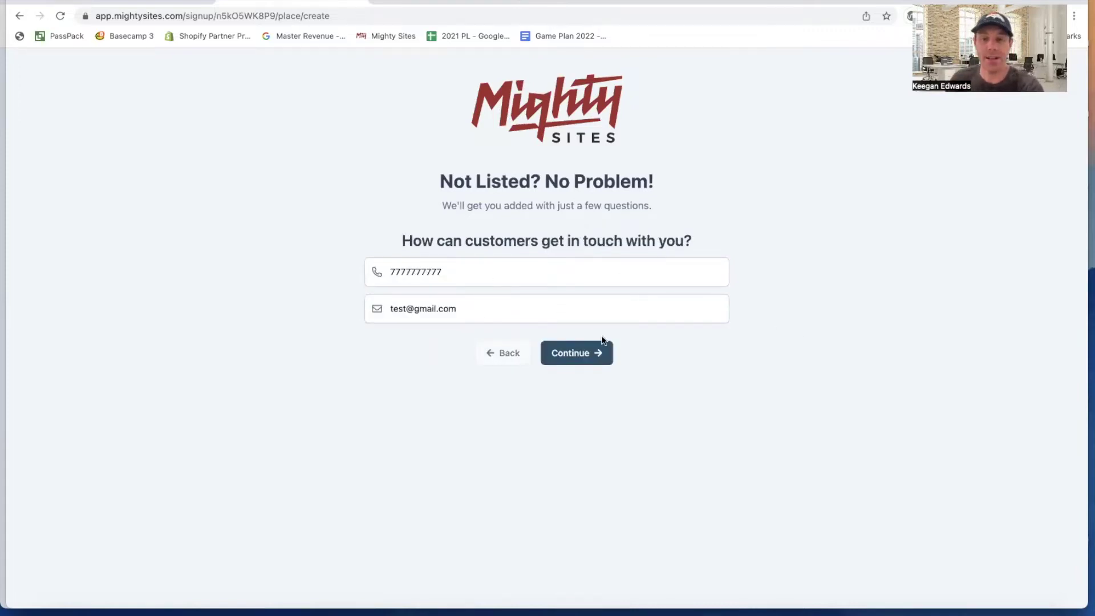
{"action": "left_click", "coordinate": [594, 351]}
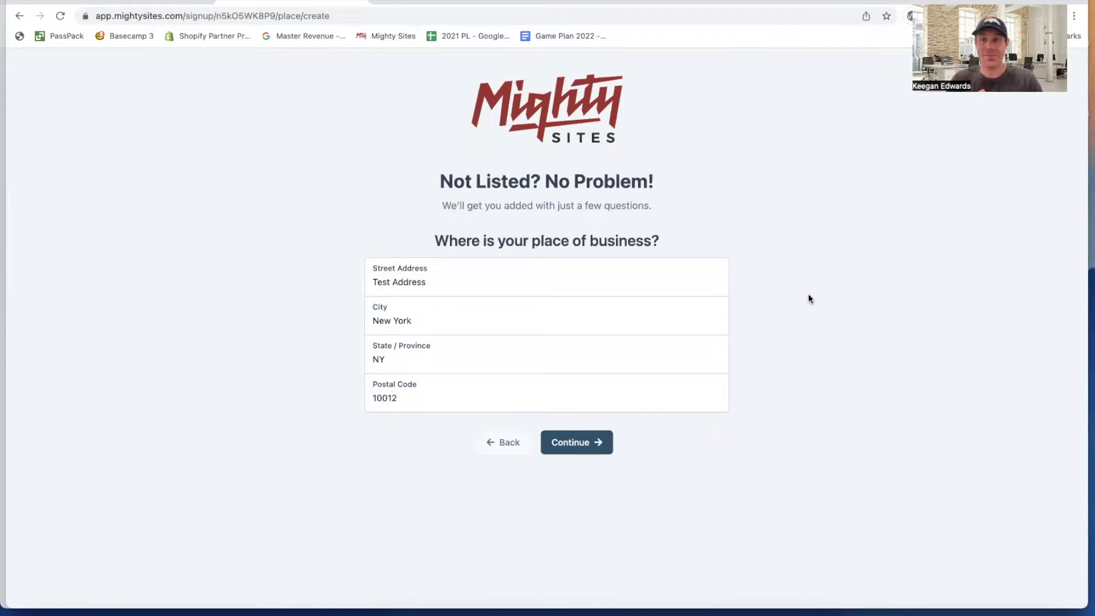
{"action": "left_click", "coordinate": [593, 450]}
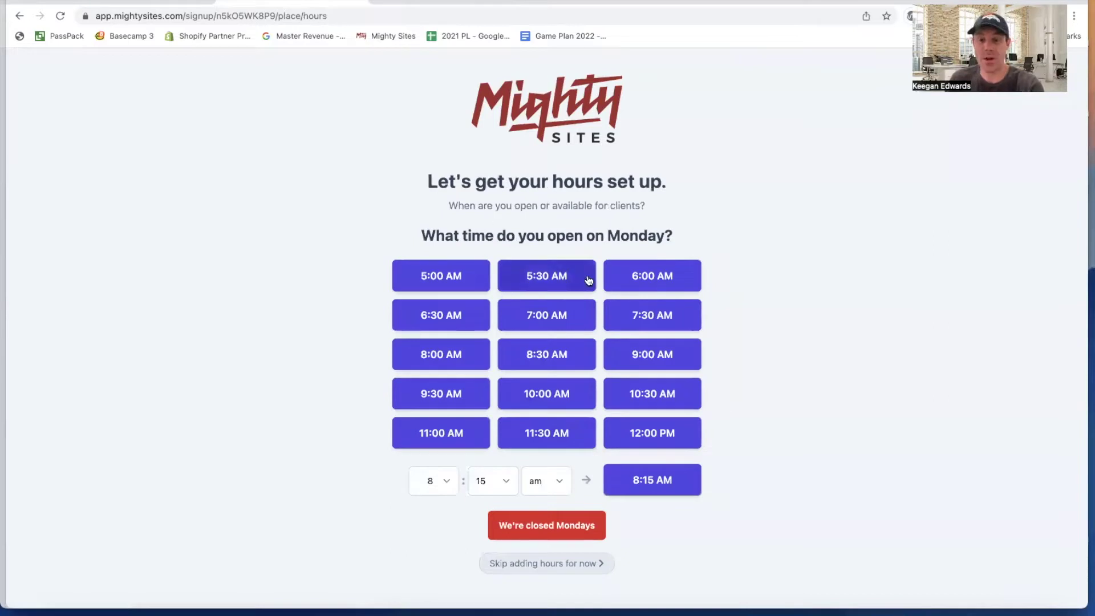
- Set opening hours to 9:00 AM–5:00 PM Monday through Saturday, closed on Sundays
{"action": "left_click", "coordinate": [657, 351]}
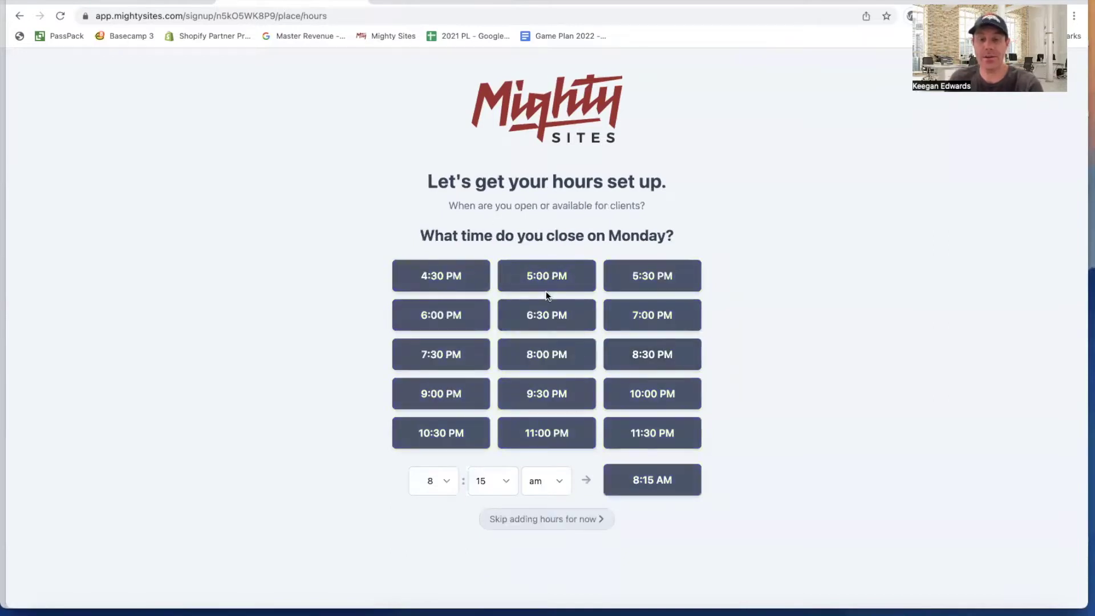
{"action": "left_click", "coordinate": [537, 276]}
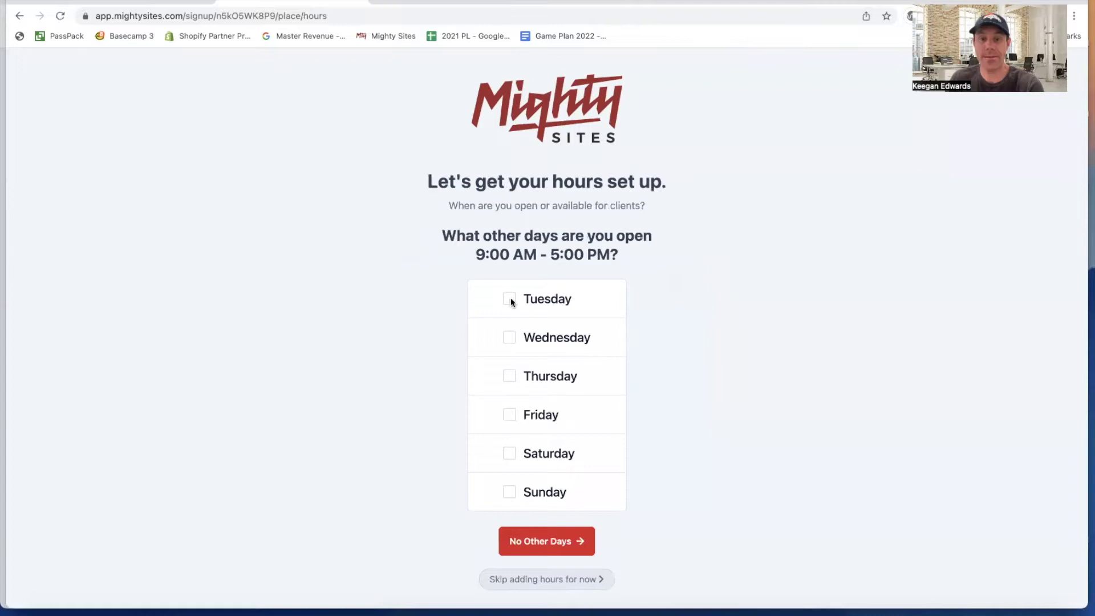
{"action": "left_click", "coordinate": [510, 300]}
{"action": "left_click", "coordinate": [509, 337]}
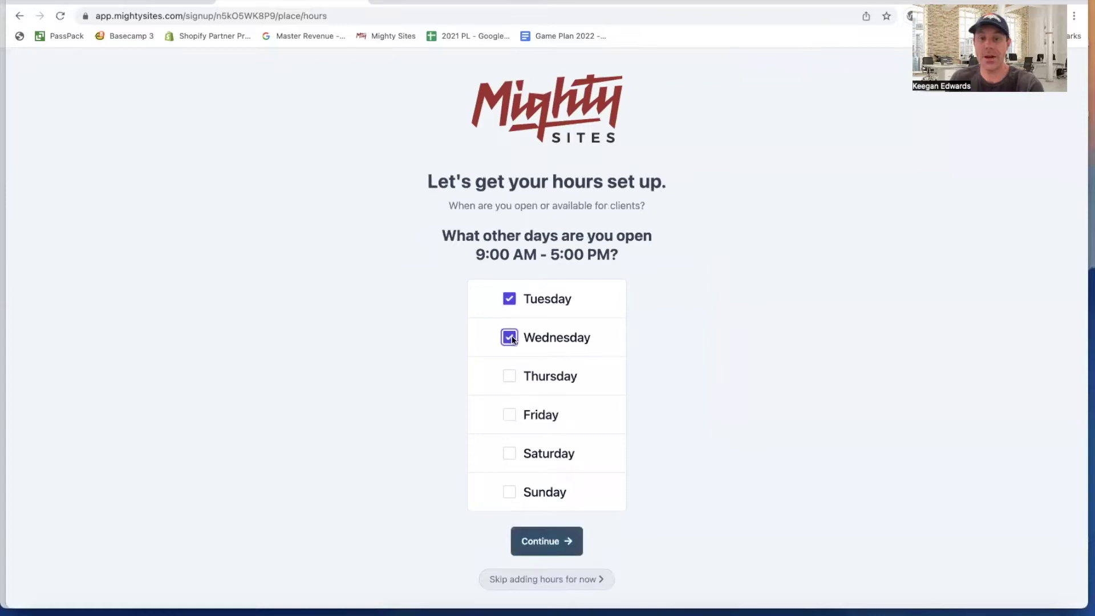
{"action": "left_click", "coordinate": [510, 377]}
{"action": "left_click", "coordinate": [510, 412]}
{"action": "left_click", "coordinate": [511, 454]}
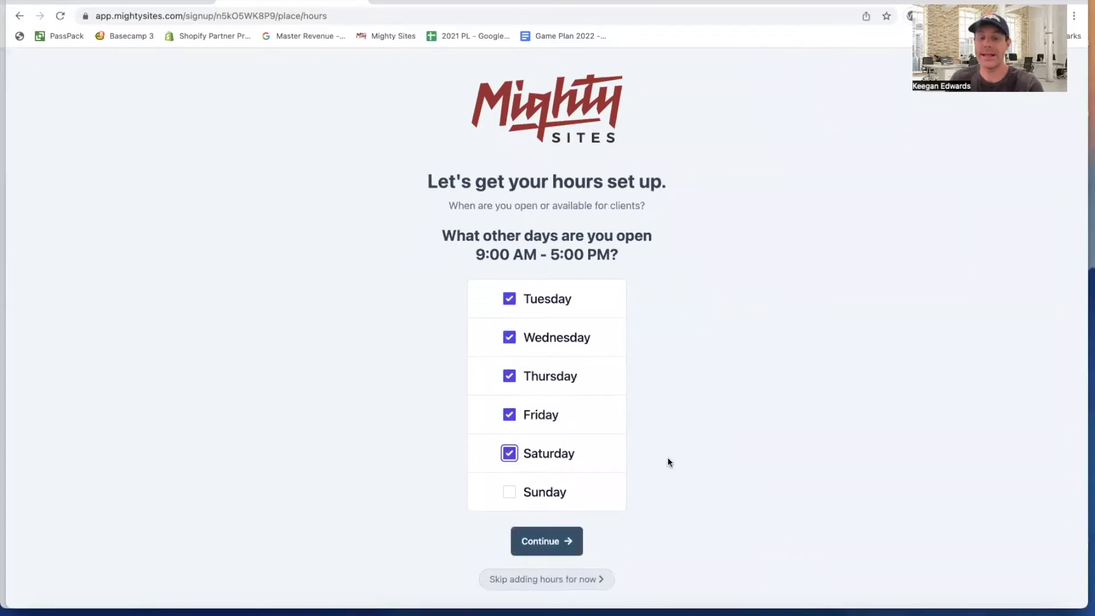
{"action": "left_click", "coordinate": [567, 538]}
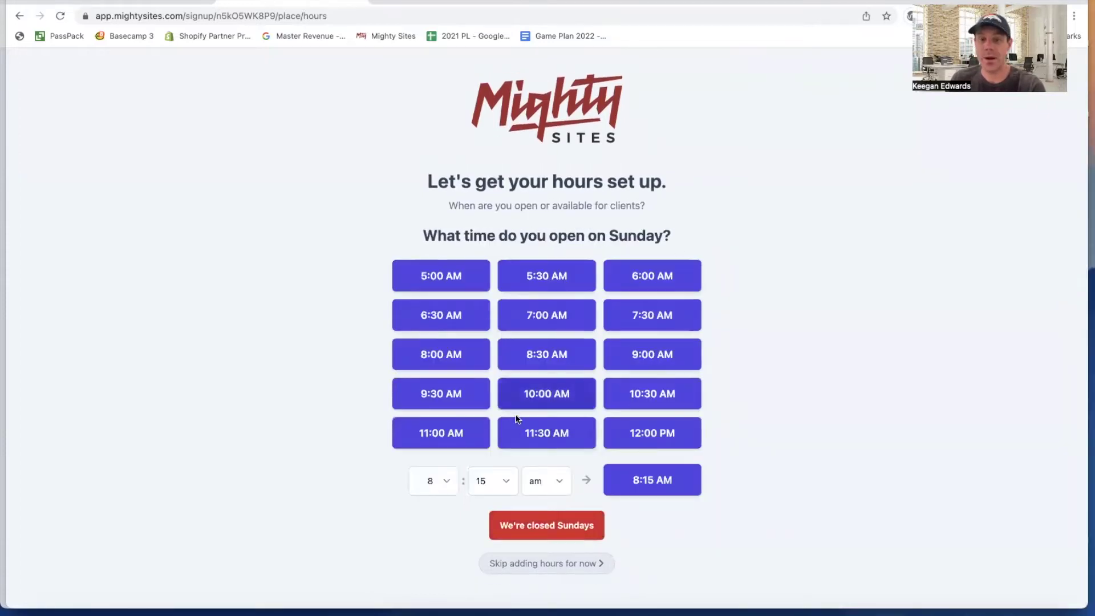
{"action": "left_click", "coordinate": [554, 529]}
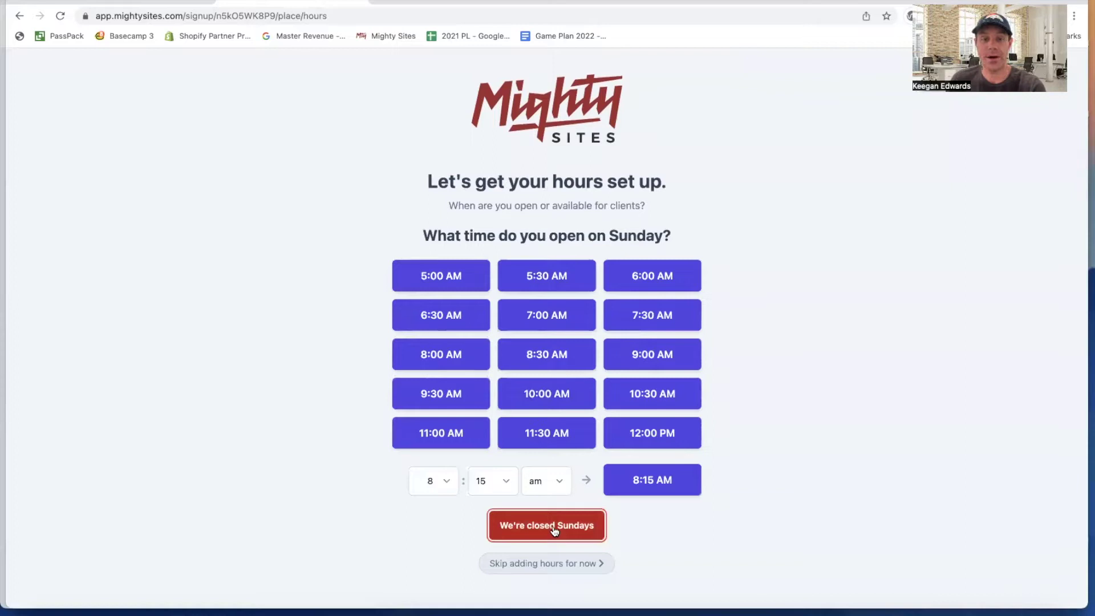
{"action": "scroll", "coordinate": [535, 467], "scroll_direction": "down", "scroll_amount": 1}
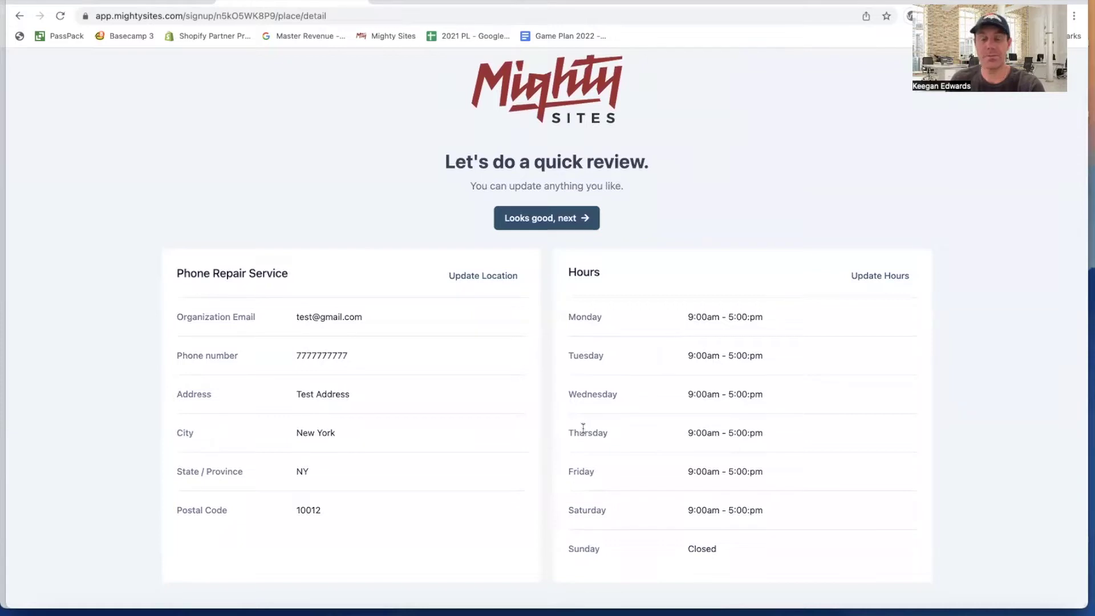
- Approve the review page with 'Looks good, next' to generate the Phone Repair Service site
{"action": "left_click", "coordinate": [565, 228]}
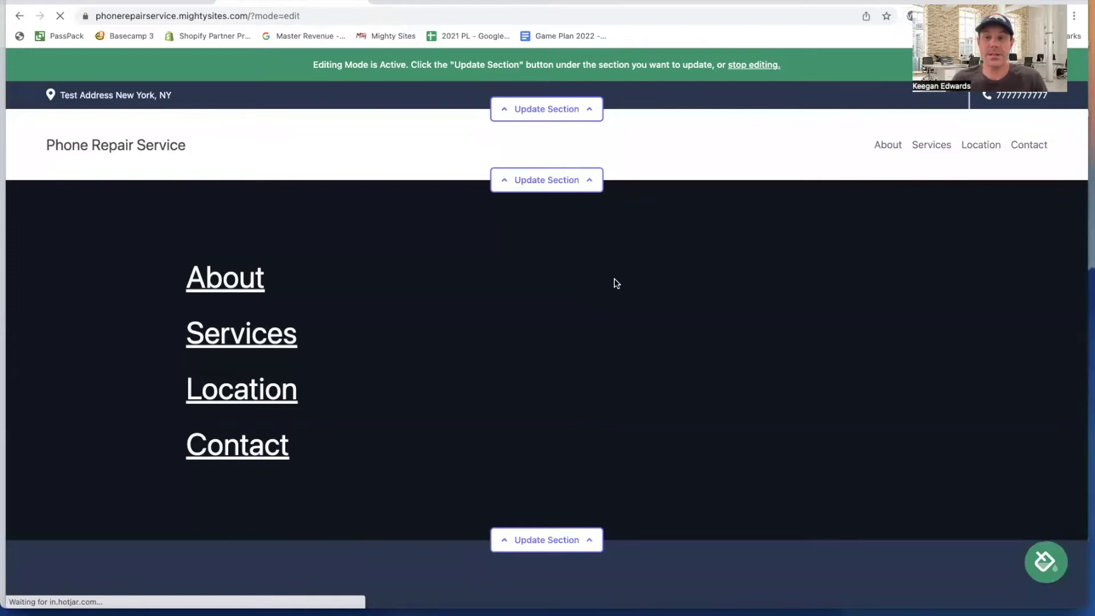
{"action": "scroll", "coordinate": [616, 283], "scroll_direction": "down", "scroll_amount": 5}
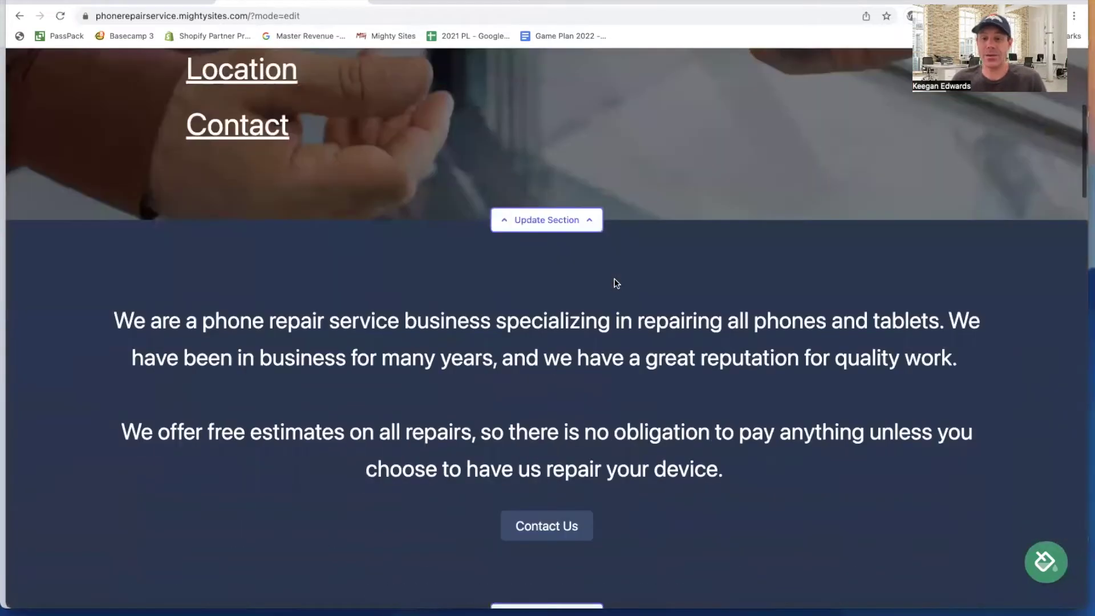
{"action": "scroll", "coordinate": [615, 282], "scroll_direction": "down", "scroll_amount": 13}
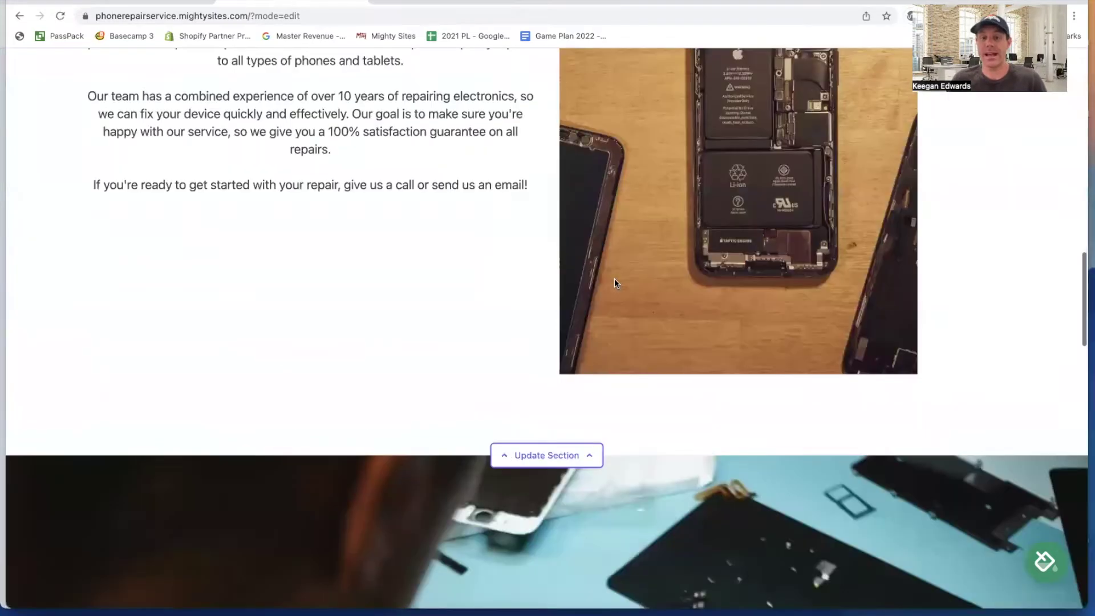
{"action": "scroll", "coordinate": [614, 279], "scroll_direction": "down", "scroll_amount": 17}
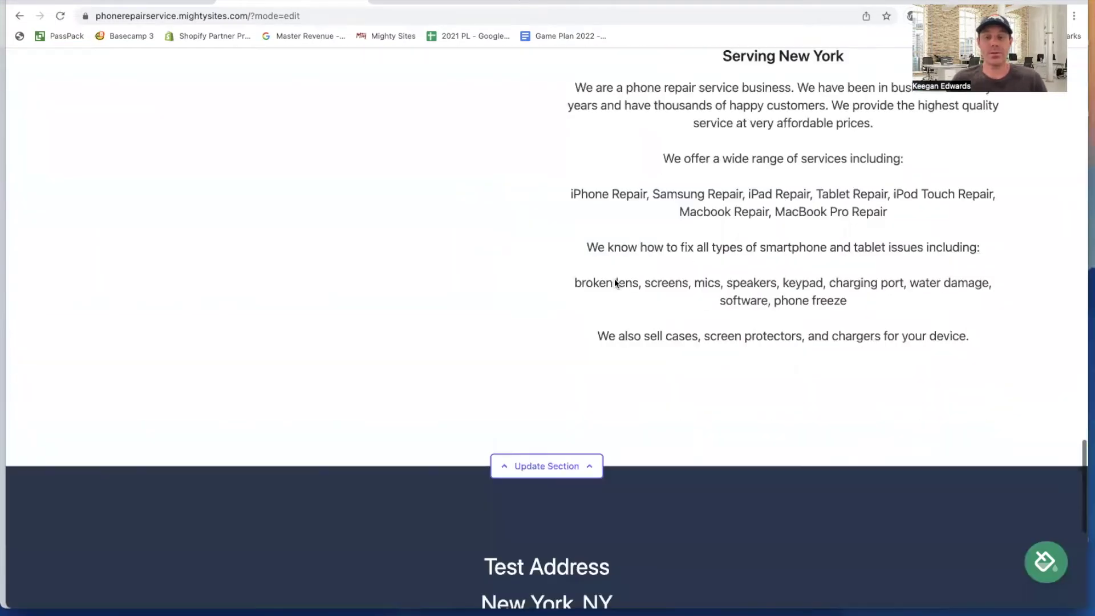
{"action": "scroll", "coordinate": [614, 283], "scroll_direction": "down", "scroll_amount": 10}
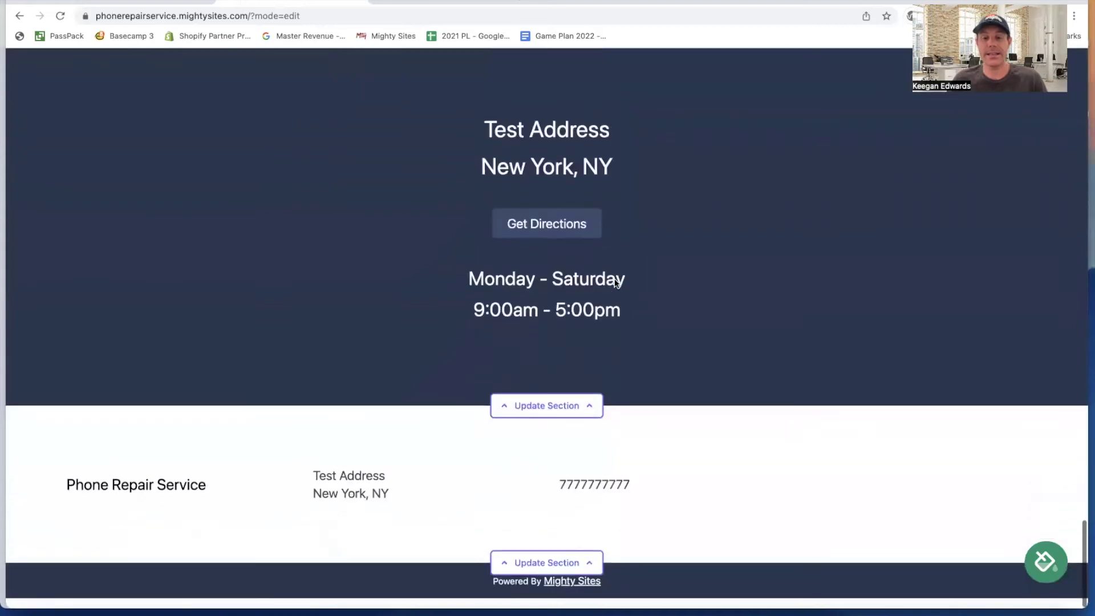
{"action": "scroll", "coordinate": [615, 281], "scroll_direction": "up", "scroll_amount": 10}
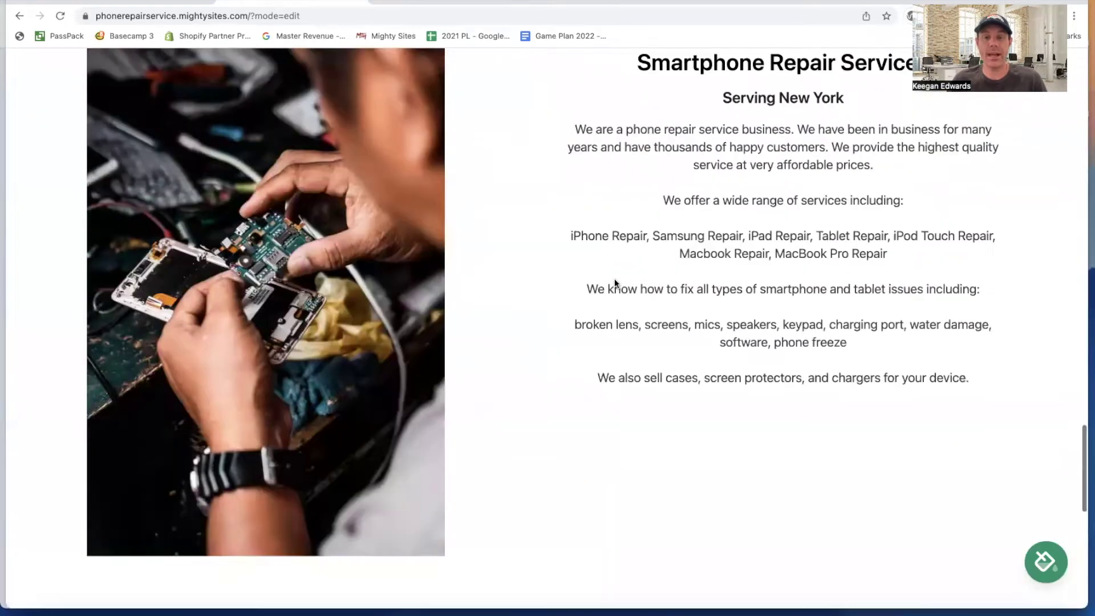
{"action": "scroll", "coordinate": [614, 281], "scroll_direction": "up", "scroll_amount": 20}
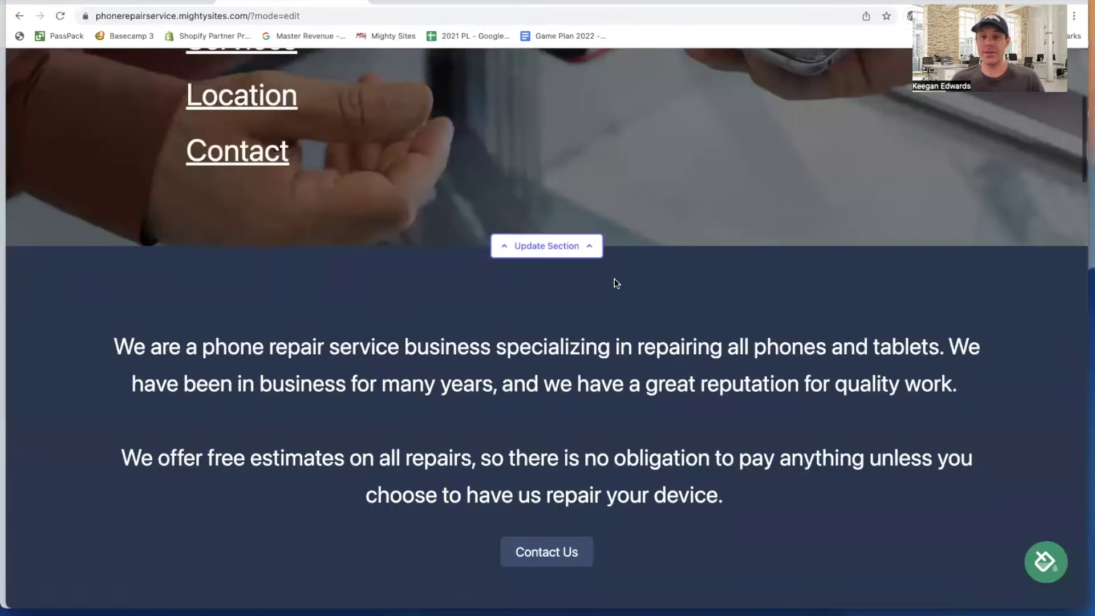
{"action": "scroll", "coordinate": [614, 282], "scroll_direction": "up", "scroll_amount": 5}
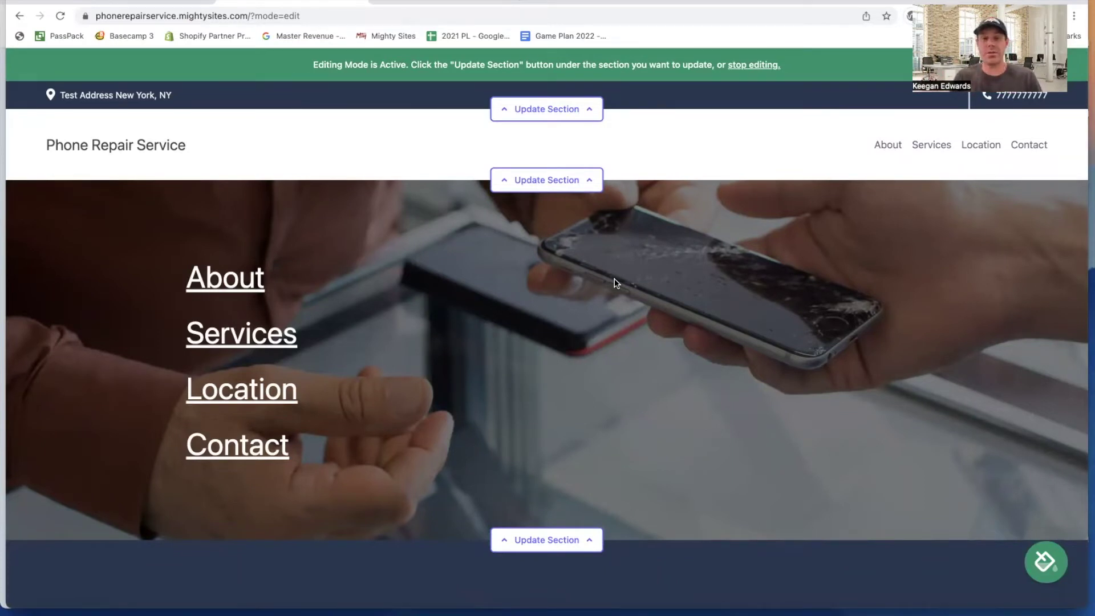
{"action": "scroll", "coordinate": [594, 252], "scroll_direction": "down", "scroll_amount": 6}
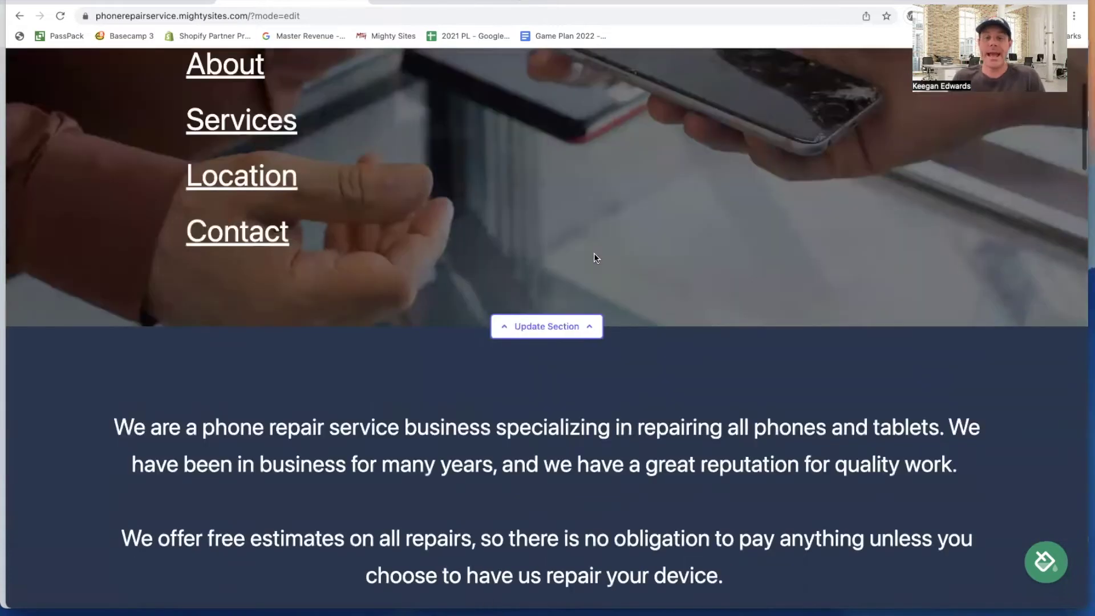
{"action": "scroll", "coordinate": [593, 257], "scroll_direction": "down", "scroll_amount": 10}
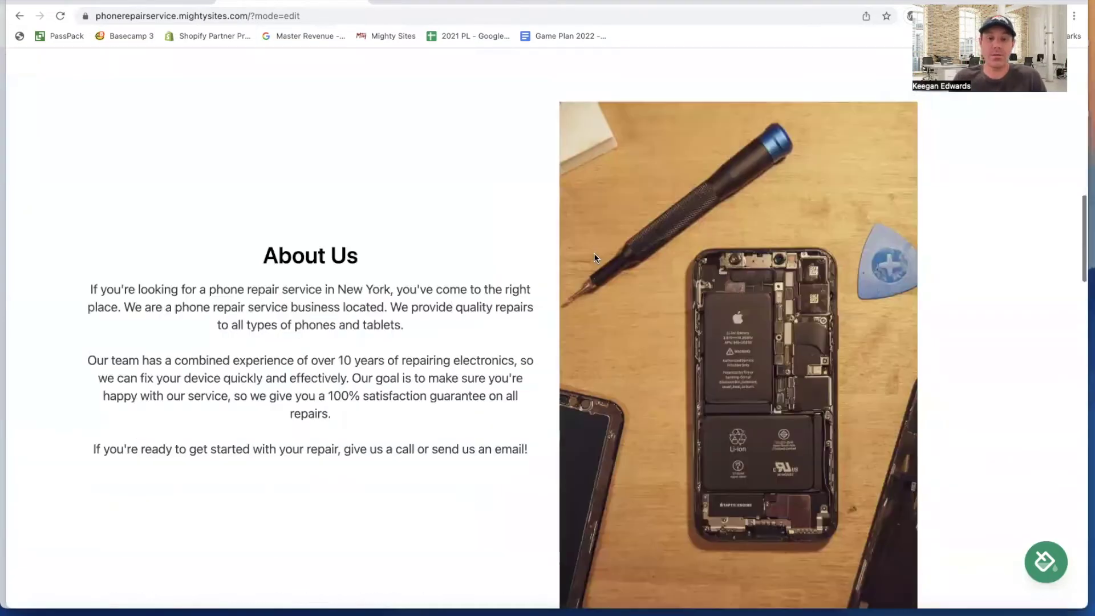
{"action": "scroll", "coordinate": [166, 194], "scroll_direction": "up", "scroll_amount": 15}
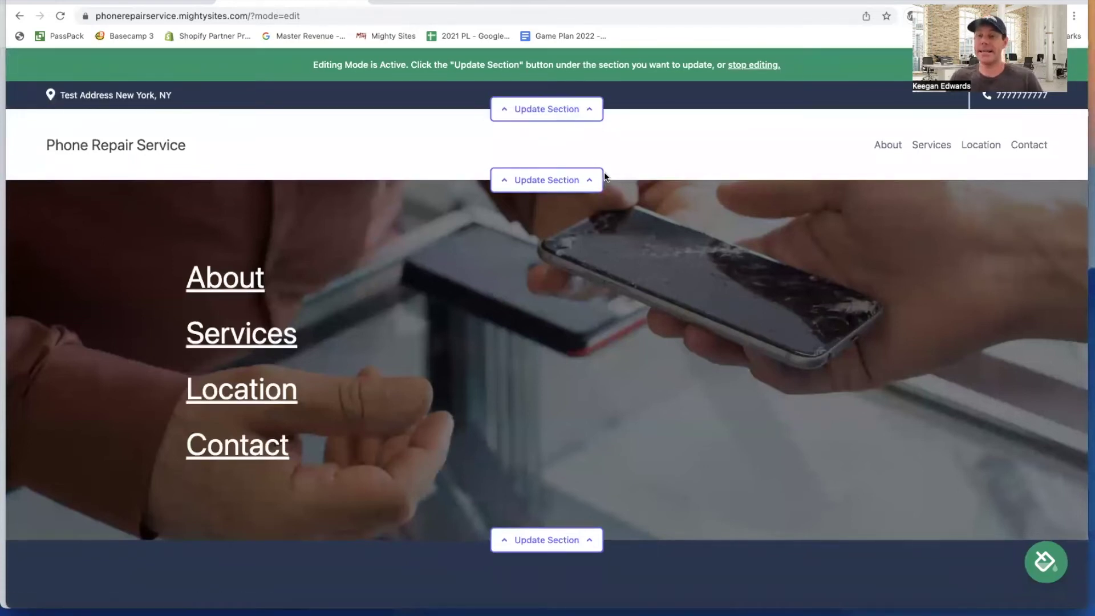
{"action": "scroll", "coordinate": [604, 170], "scroll_direction": "down", "scroll_amount": 5}
{"action": "scroll", "coordinate": [614, 188], "scroll_direction": "up", "scroll_amount": 5}
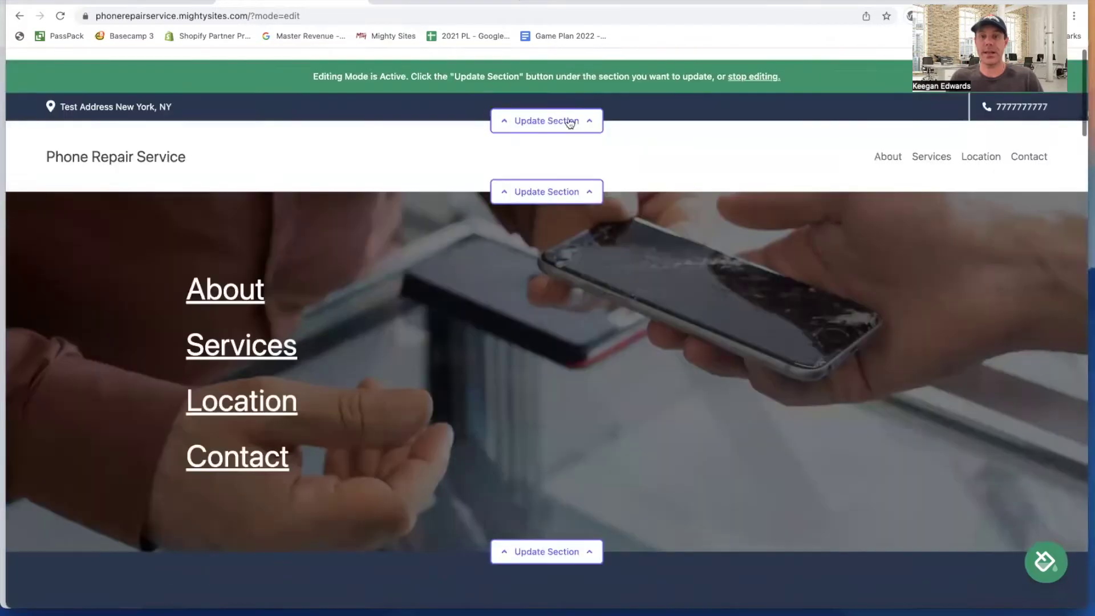
- Add the suggested Twitter and Facebook page links to the top bar and save them
{"action": "left_click", "coordinate": [568, 119]}
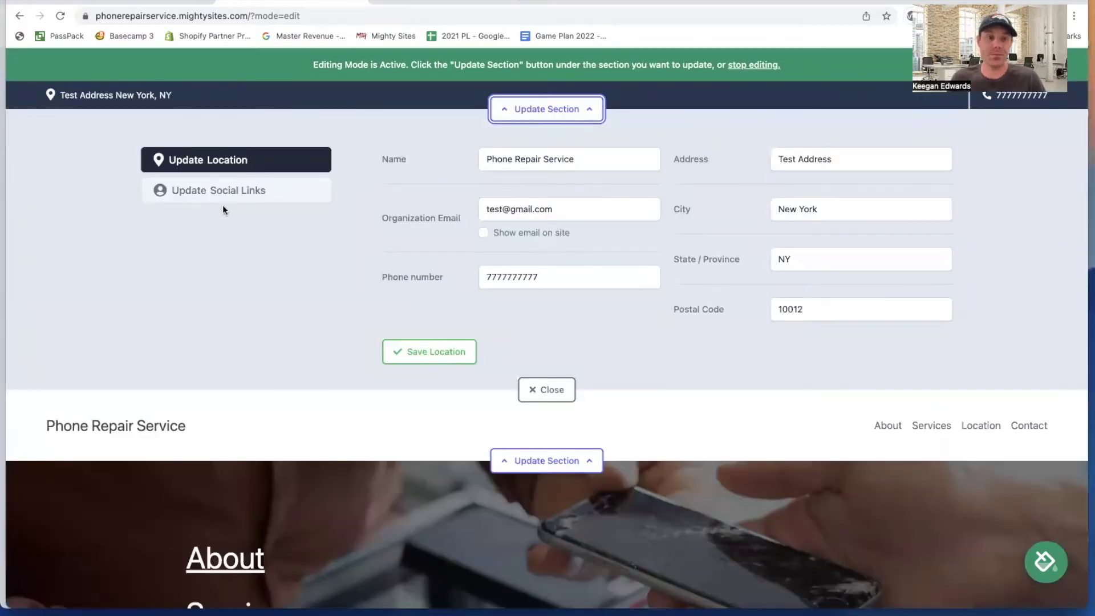
{"action": "left_click", "coordinate": [235, 194]}
{"action": "left_click", "coordinate": [505, 205]}
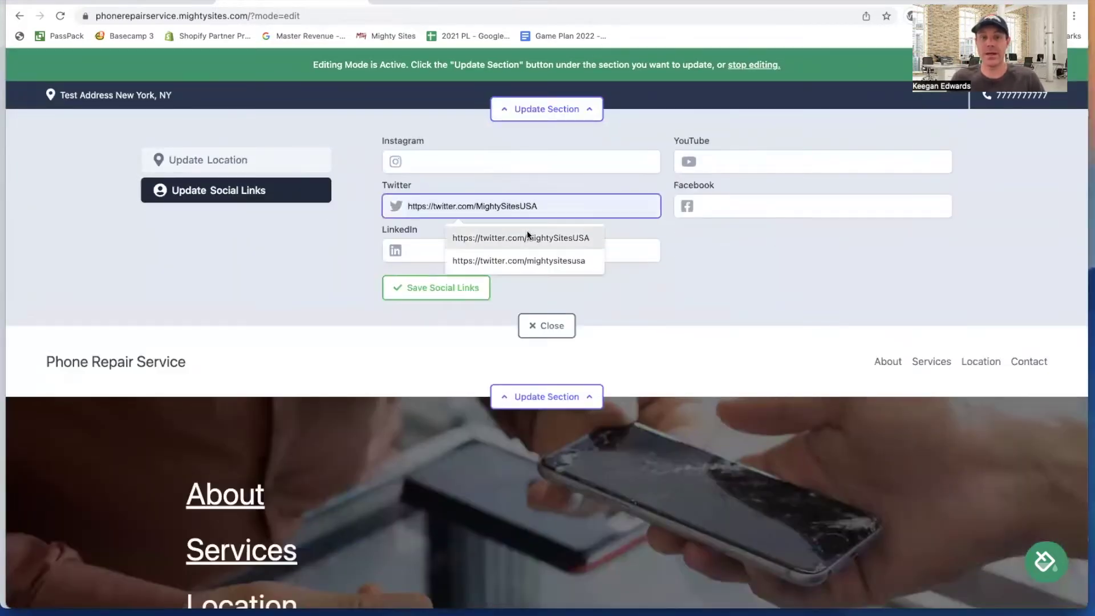
{"action": "left_click", "coordinate": [526, 233]}
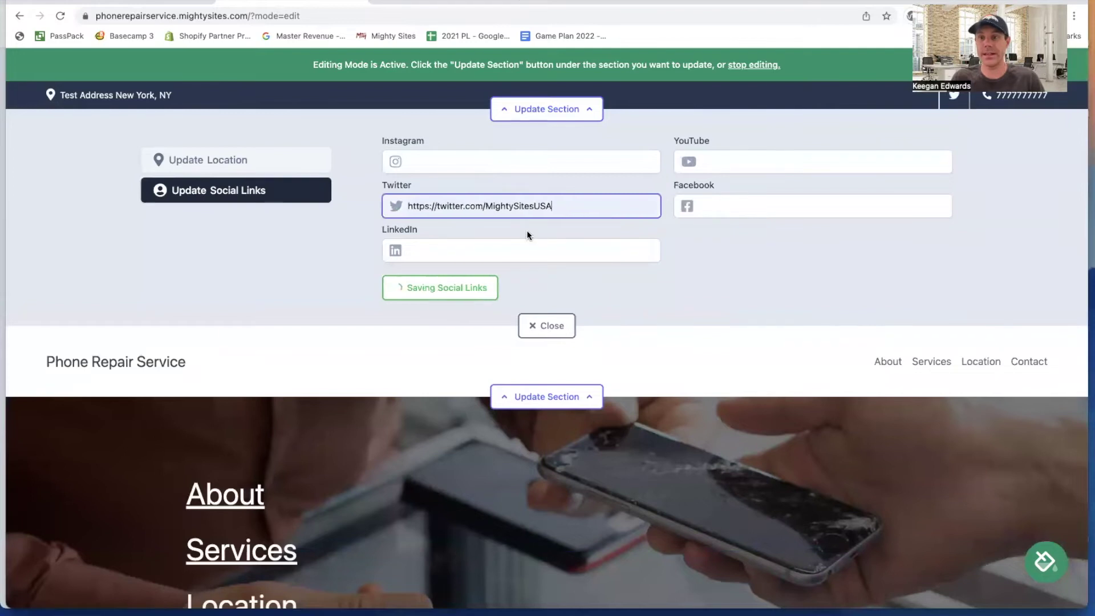
{"action": "left_click", "coordinate": [810, 206]}
{"action": "left_click", "coordinate": [826, 260]}
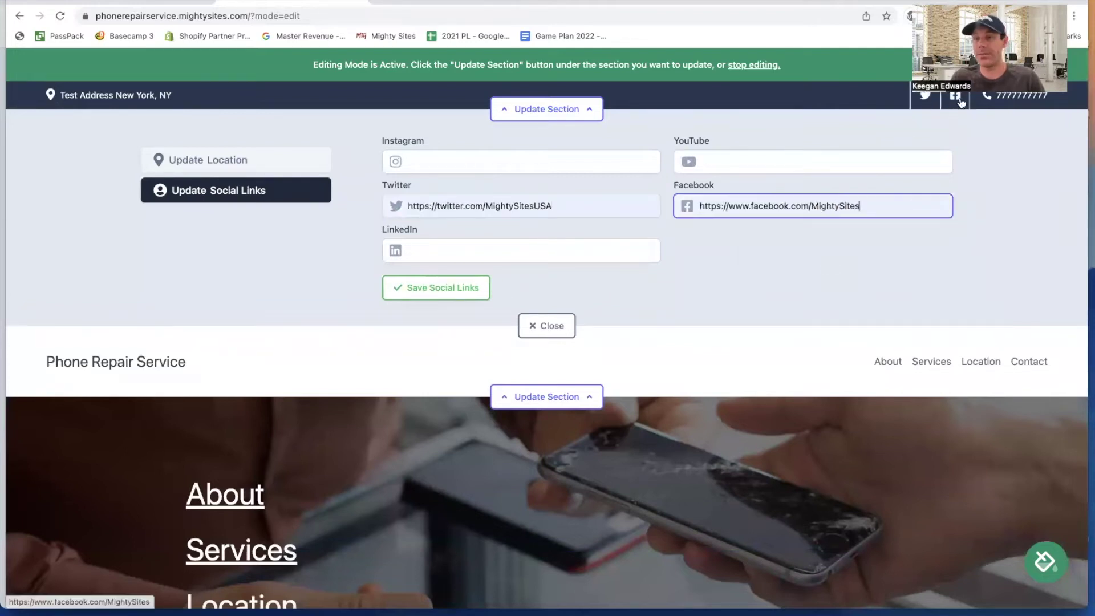
{"action": "left_click", "coordinate": [463, 288]}
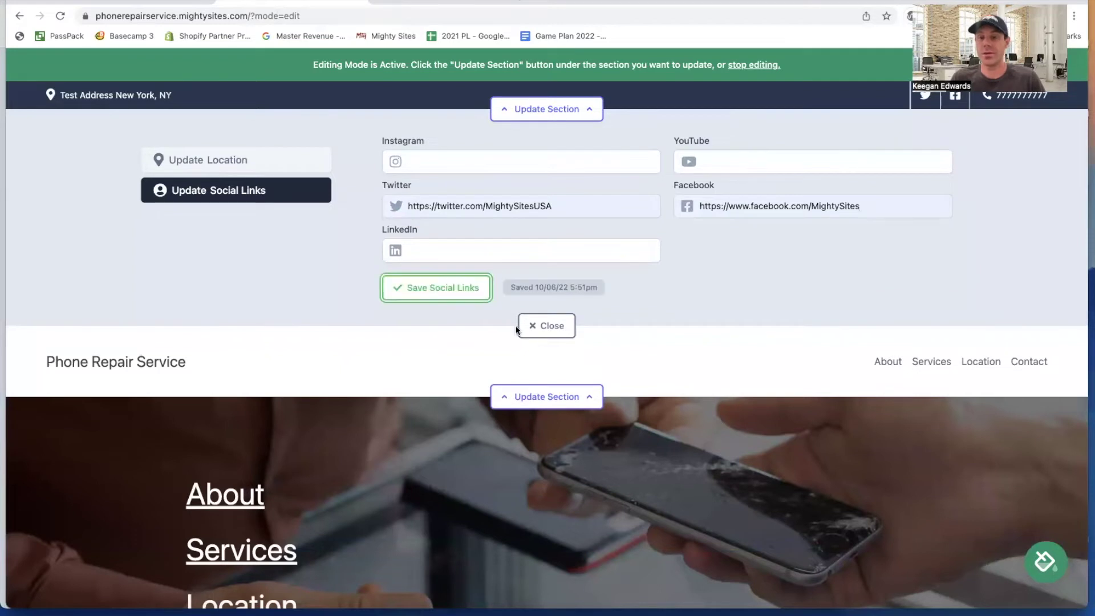
{"action": "left_click", "coordinate": [545, 326]}
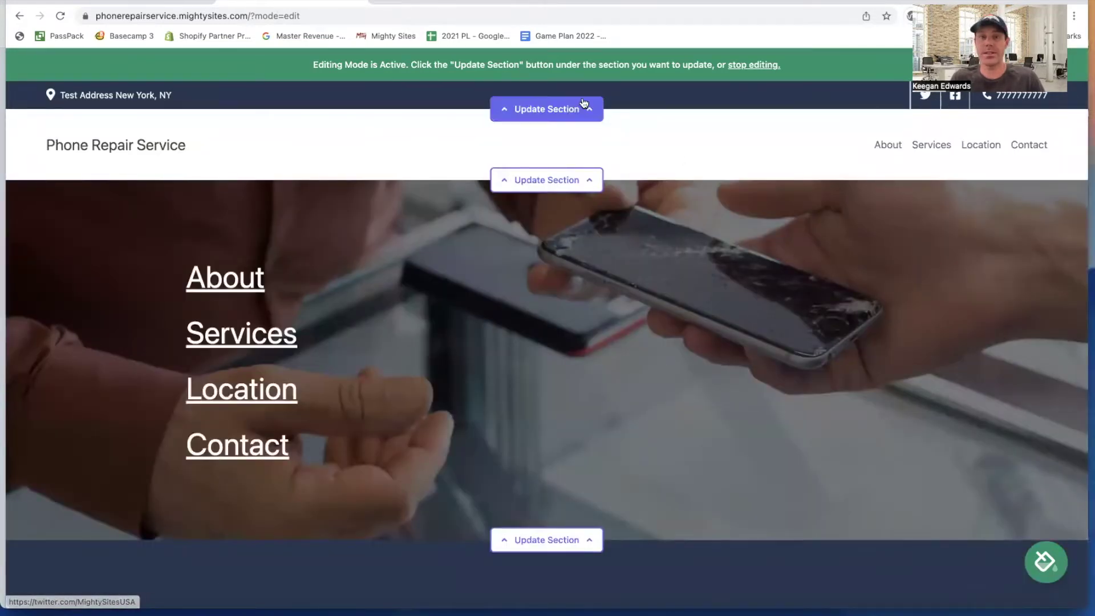
- Reopen the top bar editor to check the location details and the saved social links
{"action": "left_click", "coordinate": [580, 116]}
{"action": "left_click", "coordinate": [268, 163]}
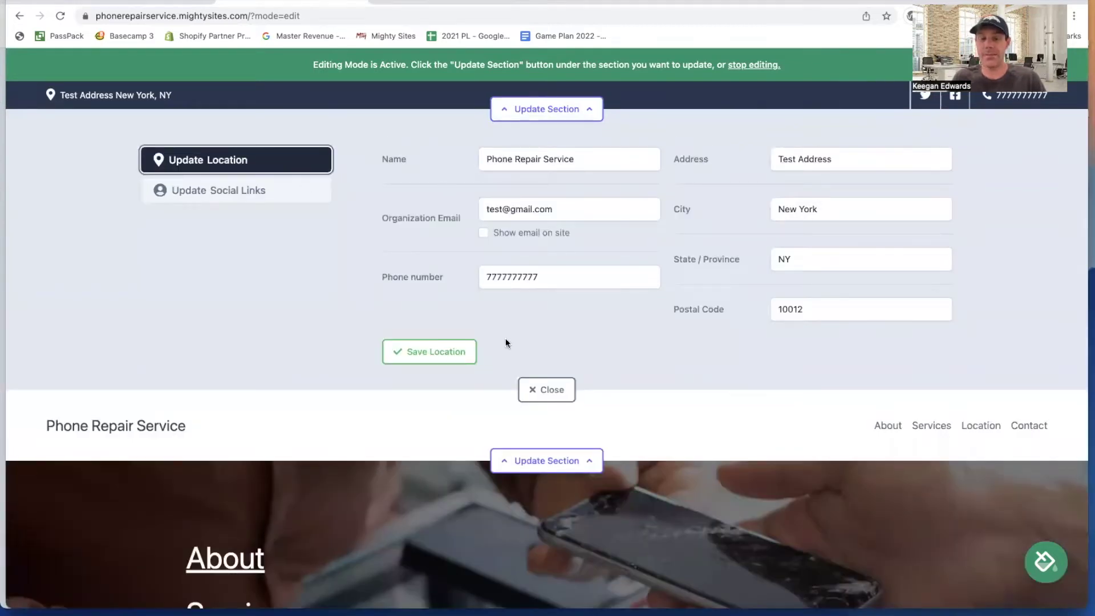
{"action": "left_click", "coordinate": [302, 197]}
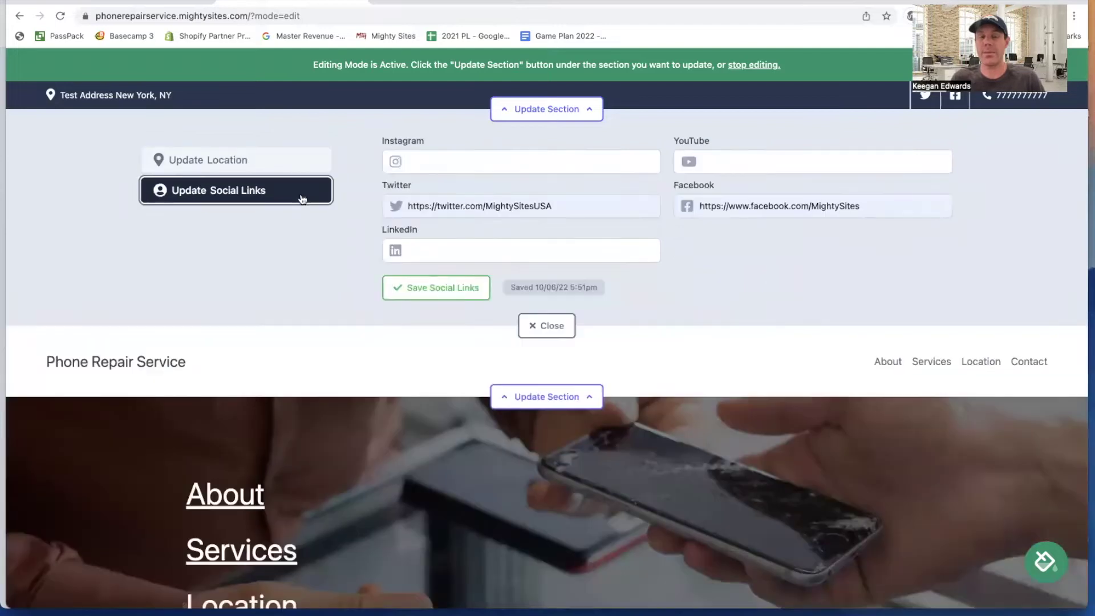
{"action": "left_click", "coordinate": [545, 327]}
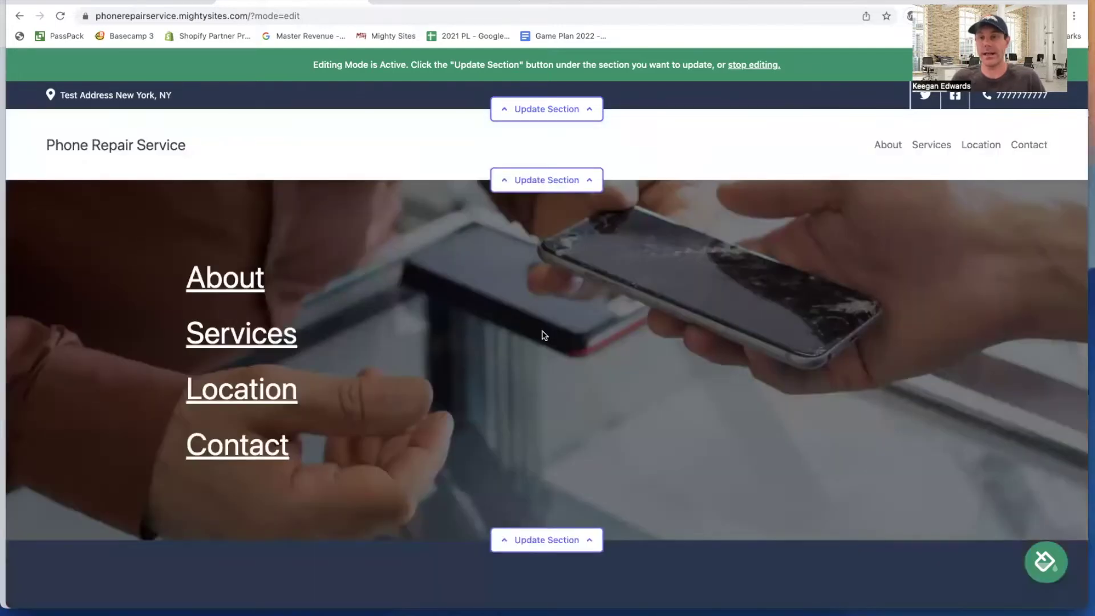
{"action": "scroll", "coordinate": [587, 304], "scroll_direction": "down", "scroll_amount": 3}
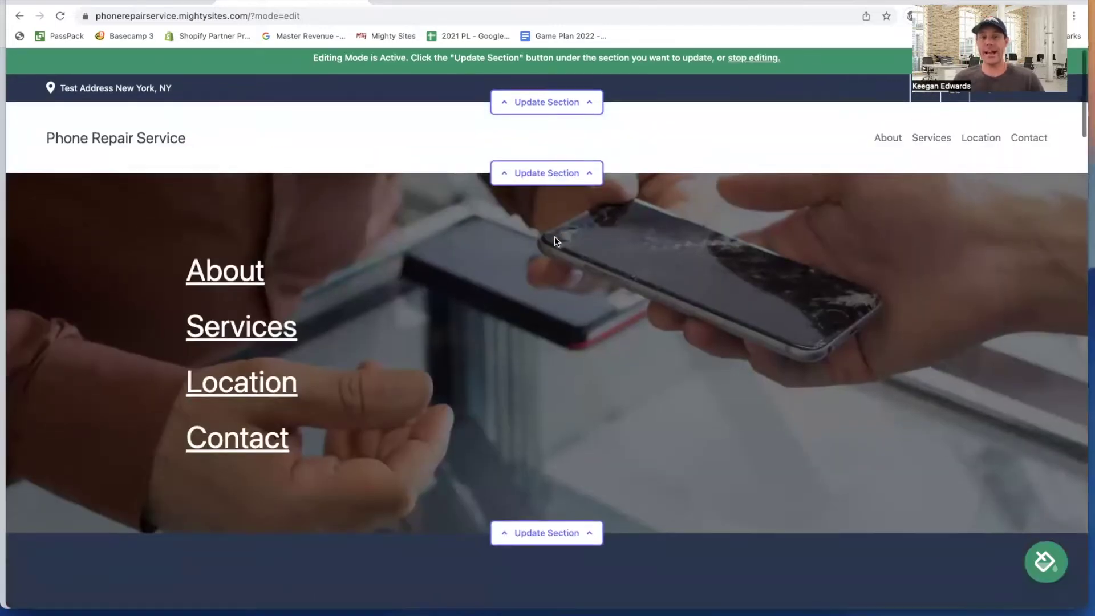
{"action": "scroll", "coordinate": [585, 305], "scroll_direction": "up", "scroll_amount": 3}
- In the header editor, start a logo upload and cancel the file browser
{"action": "left_click", "coordinate": [546, 159]}
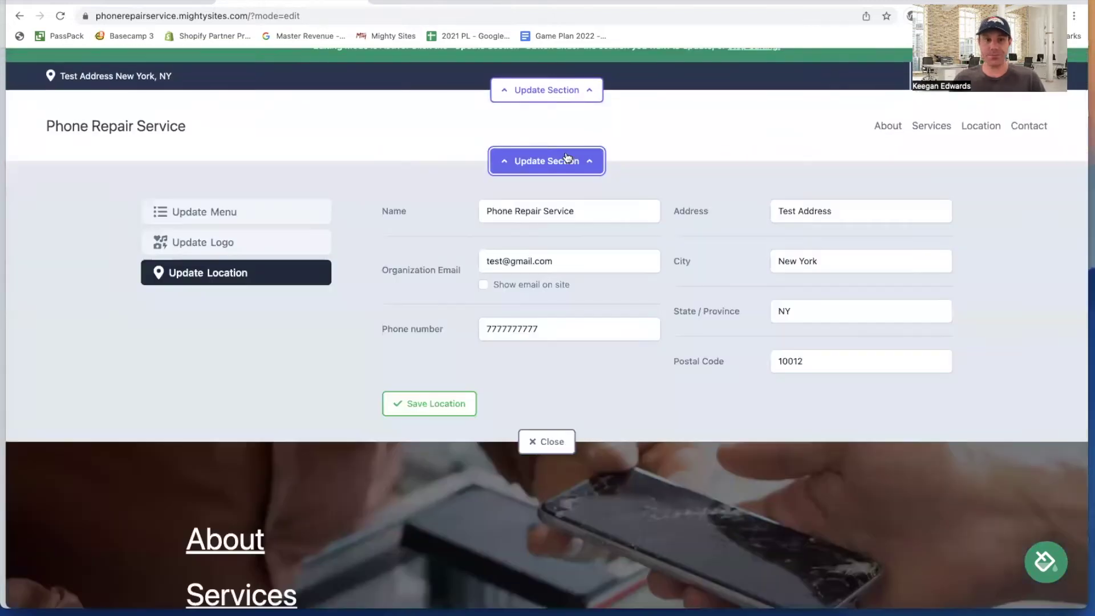
{"action": "left_click", "coordinate": [262, 239]}
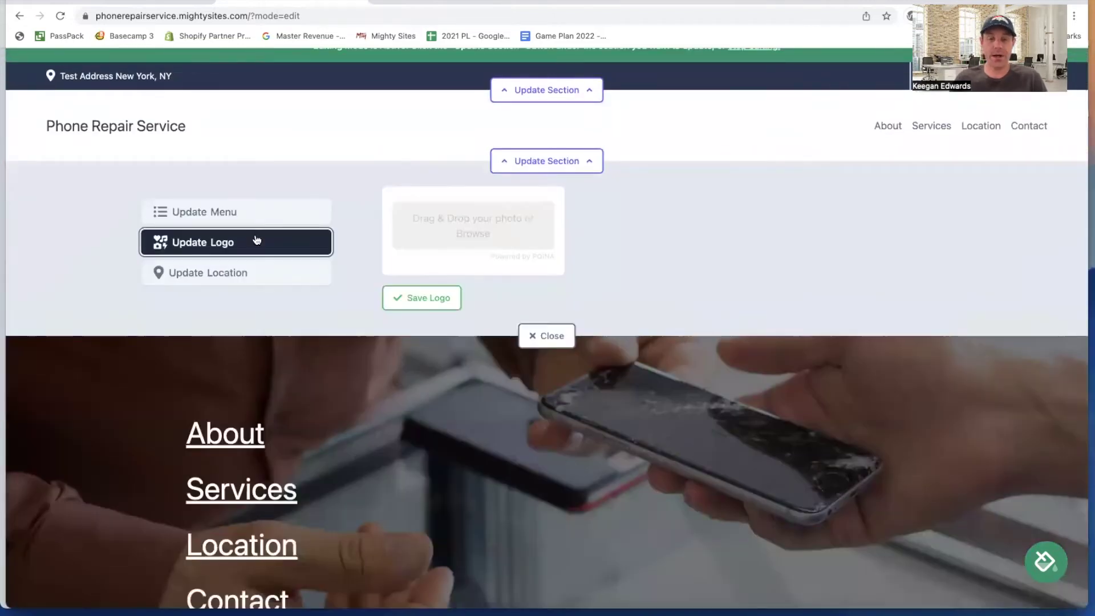
{"action": "left_click", "coordinate": [472, 233]}
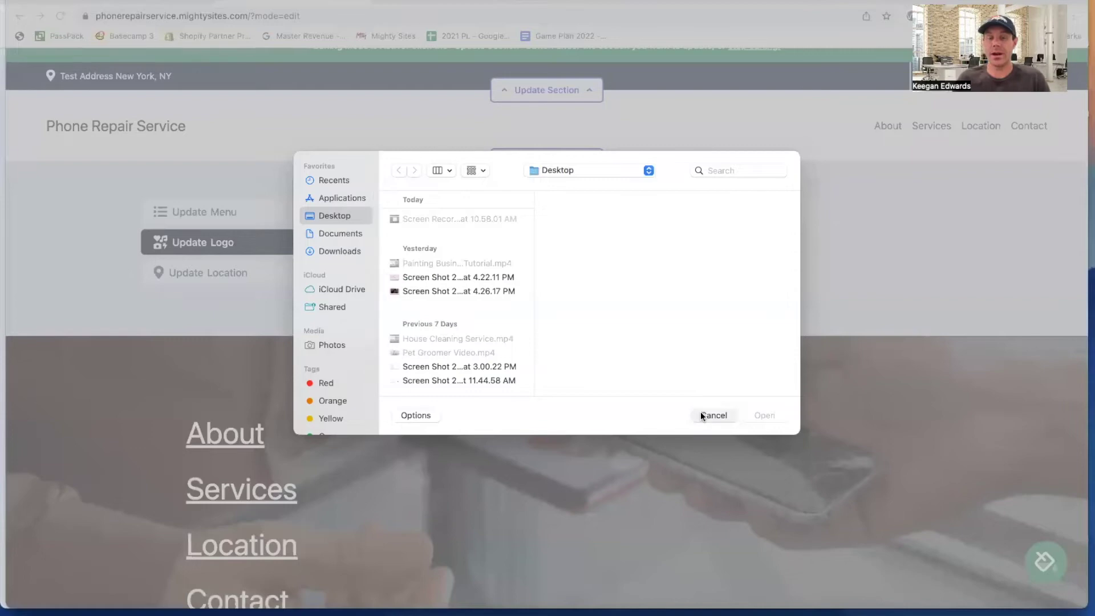
{"action": "left_click", "coordinate": [707, 415]}
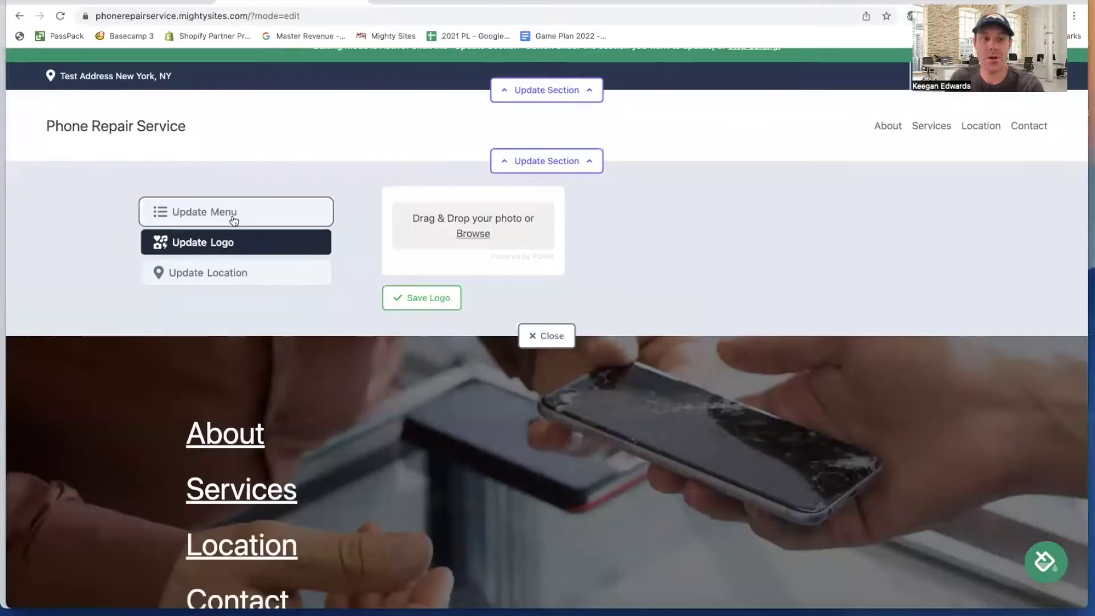
- Save the header's navigation menu without adding any new menu item
{"action": "left_click", "coordinate": [234, 220]}
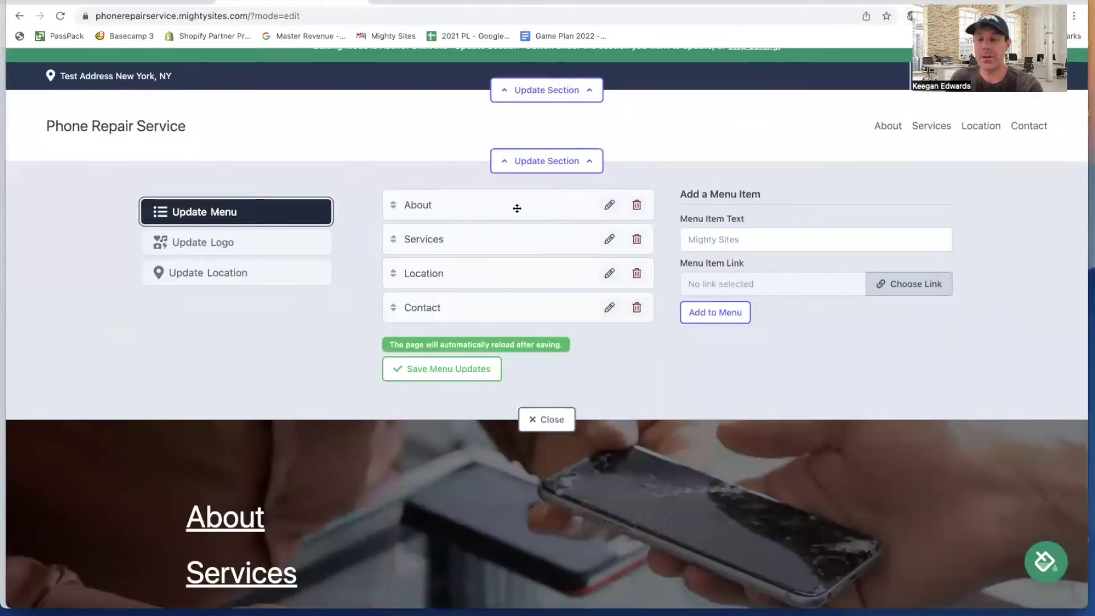
{"action": "left_click", "coordinate": [711, 237]}
{"action": "left_click", "coordinate": [779, 194]}
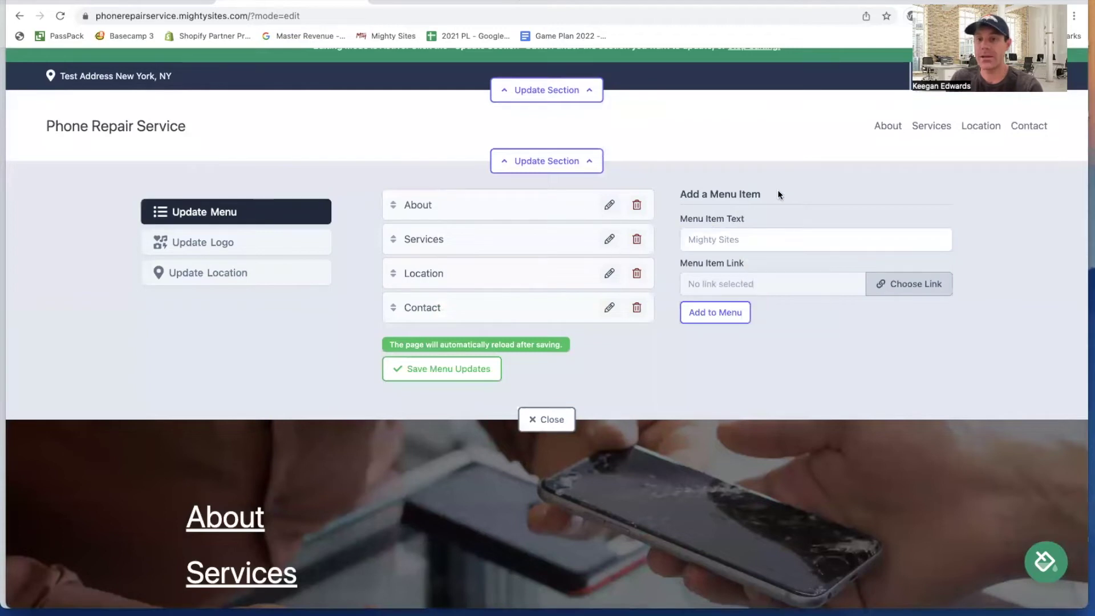
{"action": "left_click", "coordinate": [461, 369]}
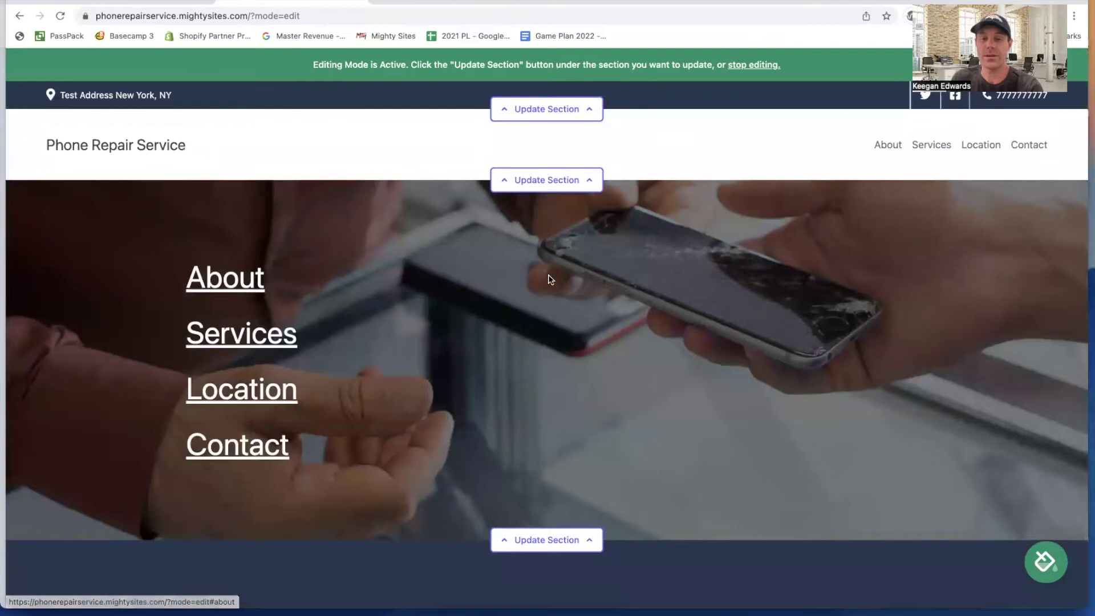
{"action": "scroll", "coordinate": [550, 276], "scroll_direction": "down", "scroll_amount": 3}
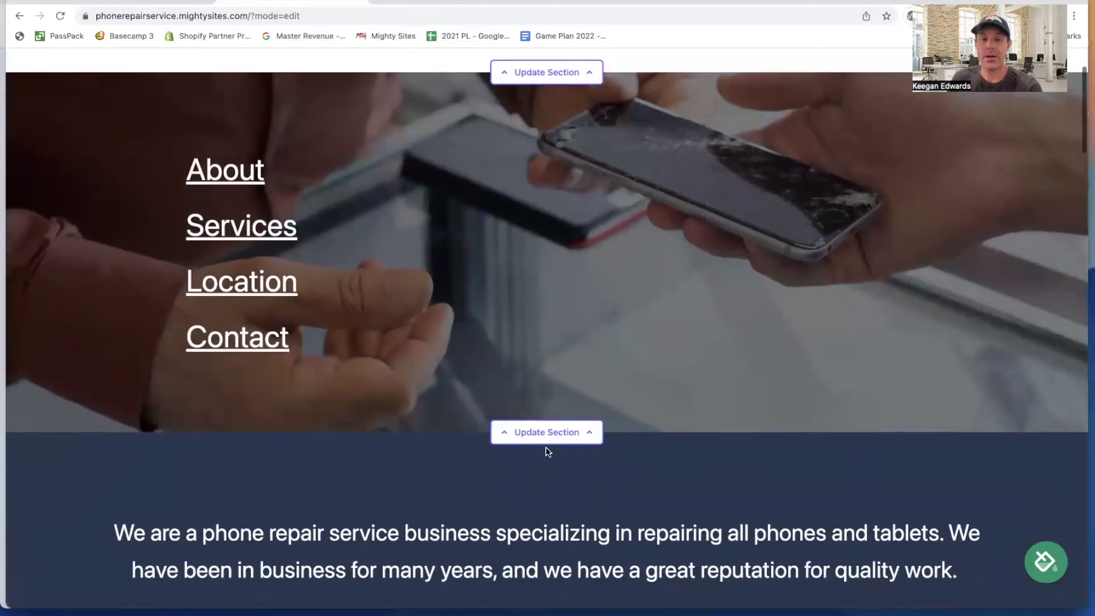
{"action": "scroll", "coordinate": [546, 450], "scroll_direction": "down", "scroll_amount": 10}
- Add the line 'This phone repair service business website template is really easy to use!' to the intro copy
{"action": "scroll", "coordinate": [553, 442], "scroll_direction": "up", "scroll_amount": 1}
{"action": "left_click", "coordinate": [553, 436]}
{"action": "scroll", "coordinate": [558, 442], "scroll_direction": "down", "scroll_amount": 4}
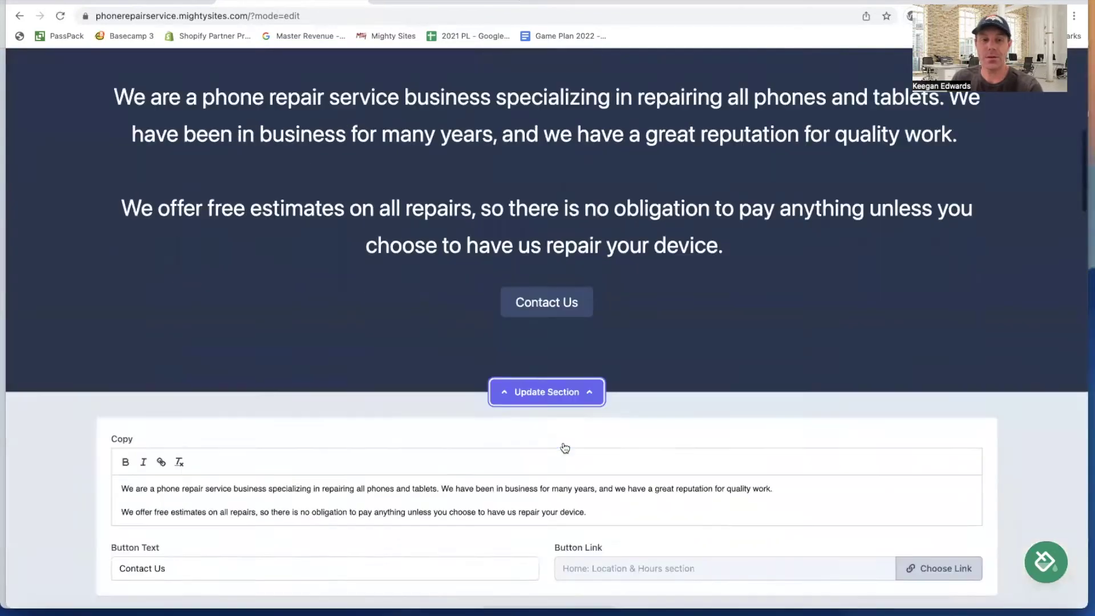
{"action": "left_click", "coordinate": [604, 347]}
{"action": "key", "text": "Return"}
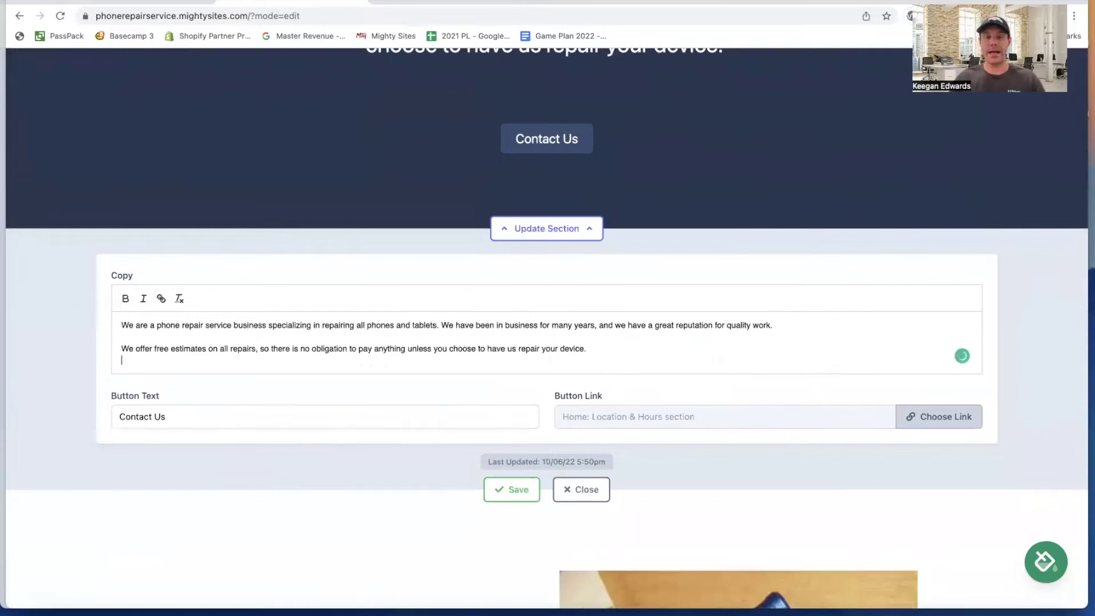
{"action": "type", "text": "This phone r"}
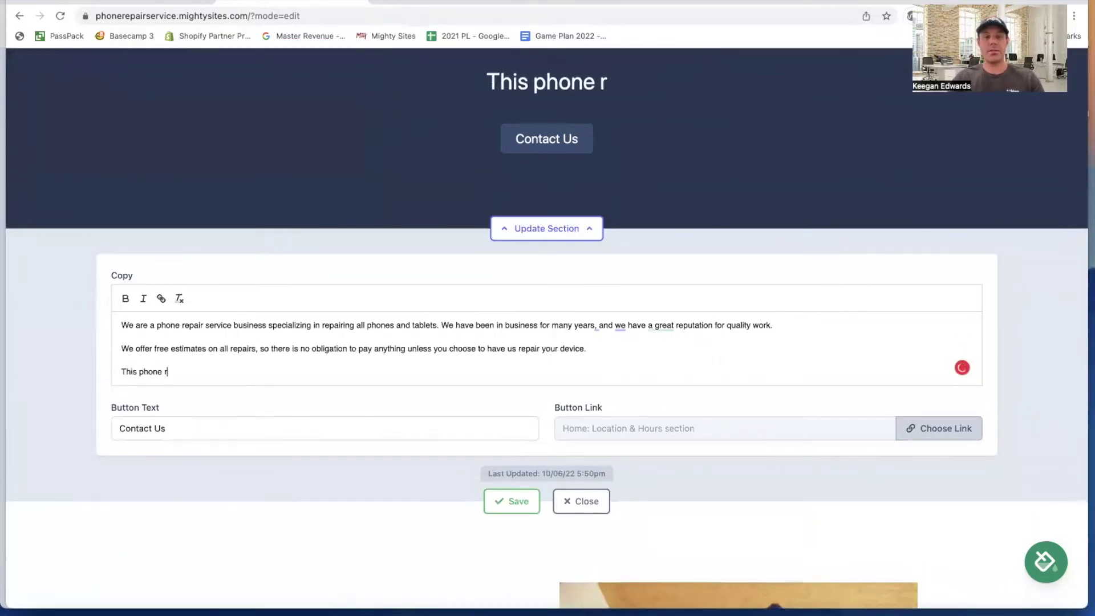
{"action": "type", "text": "epair service b"}
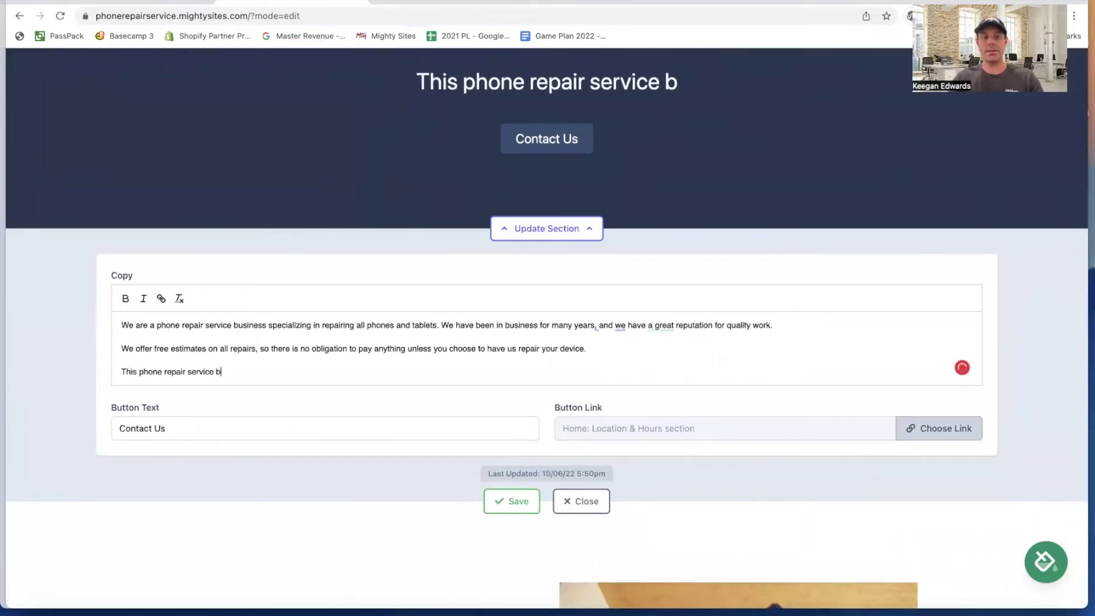
{"action": "type", "text": "usiness websit"}
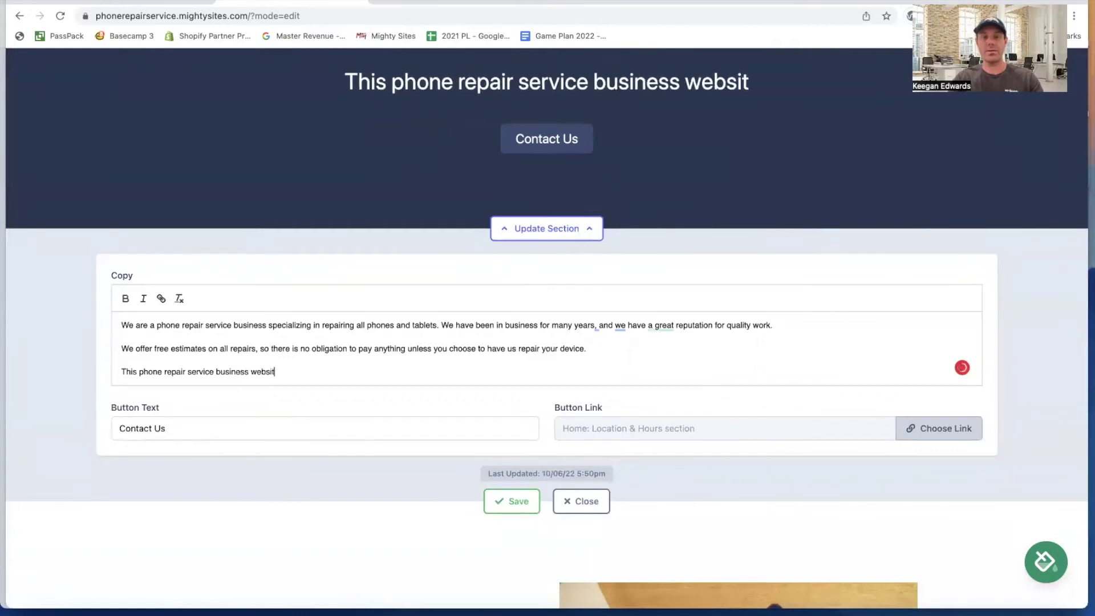
{"action": "type", "text": "e template is "}
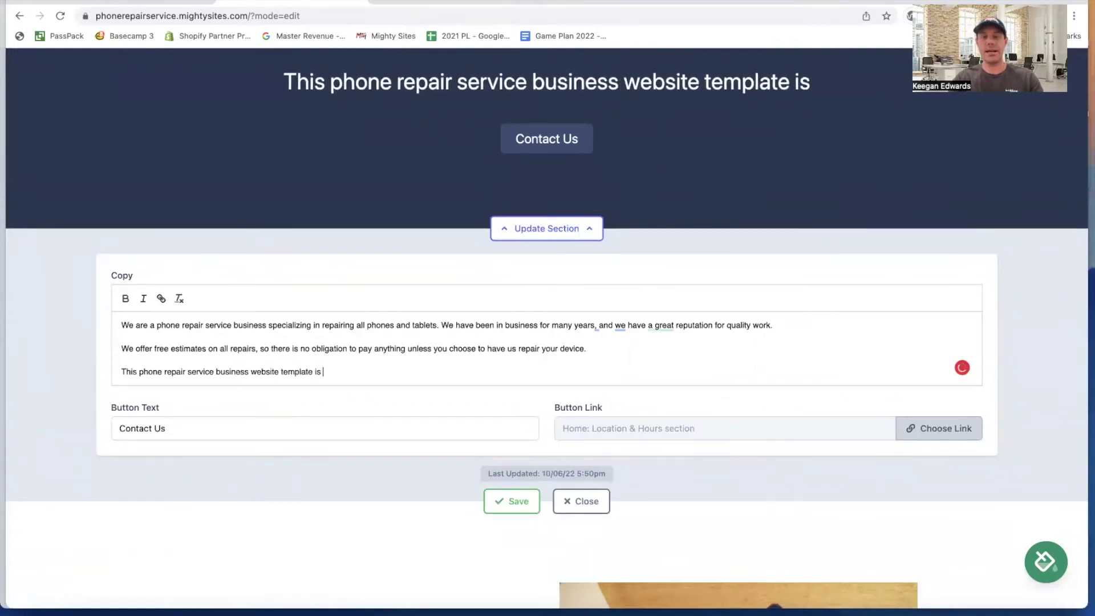
{"action": "type", "text": "really easy t"}
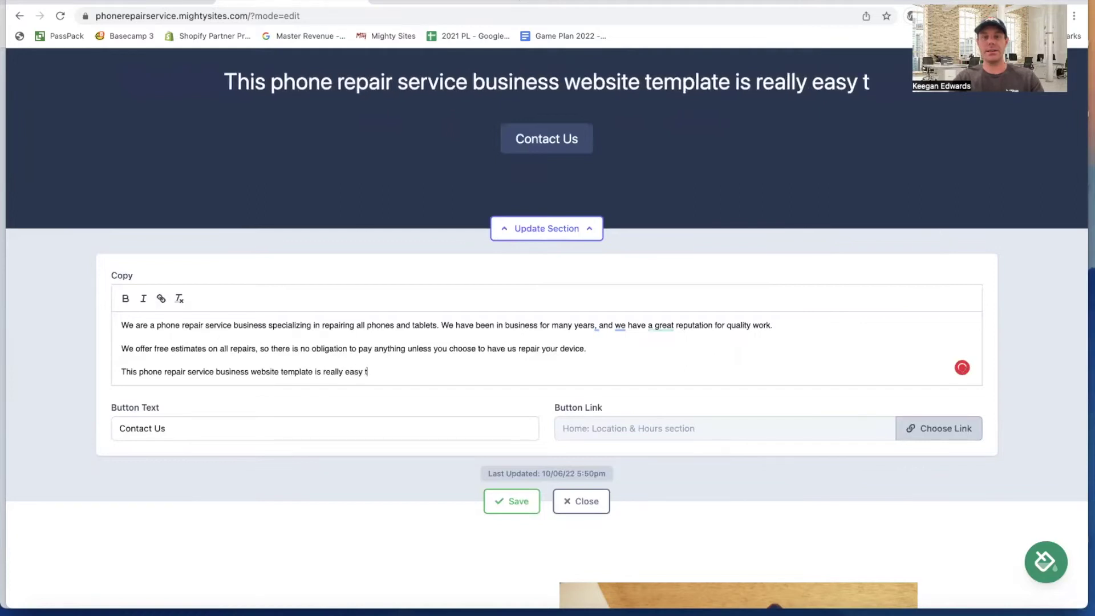
{"action": "type", "text": "o use!"}
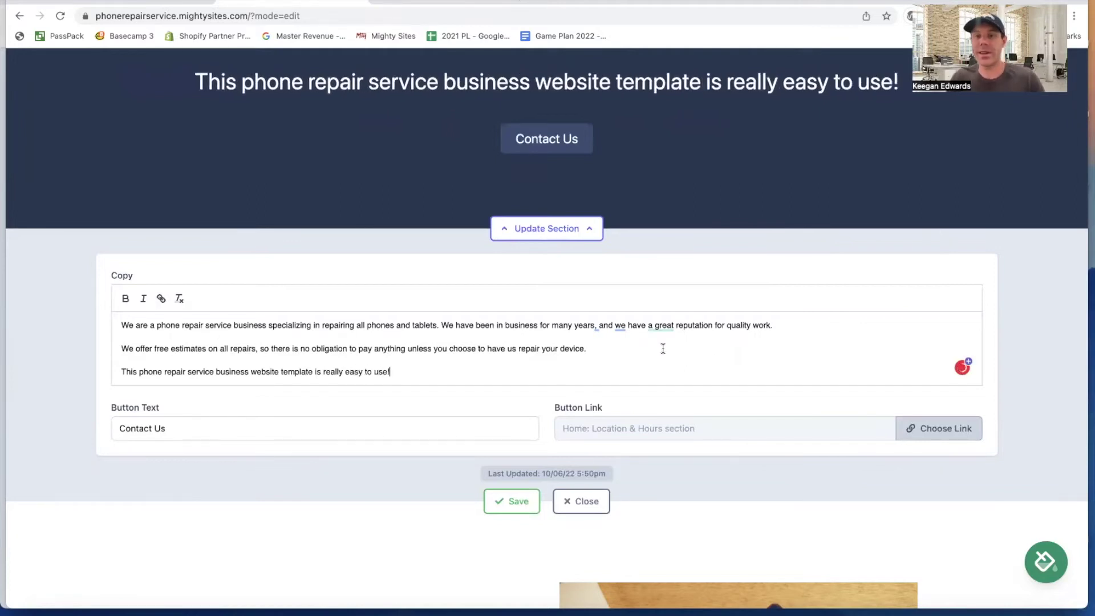
- Try bold and link on that new line, then delete it and the leftover empty line
{"action": "scroll", "coordinate": [637, 305], "scroll_direction": "up", "scroll_amount": 4}
{"action": "scroll", "coordinate": [407, 403], "scroll_direction": "down", "scroll_amount": 3}
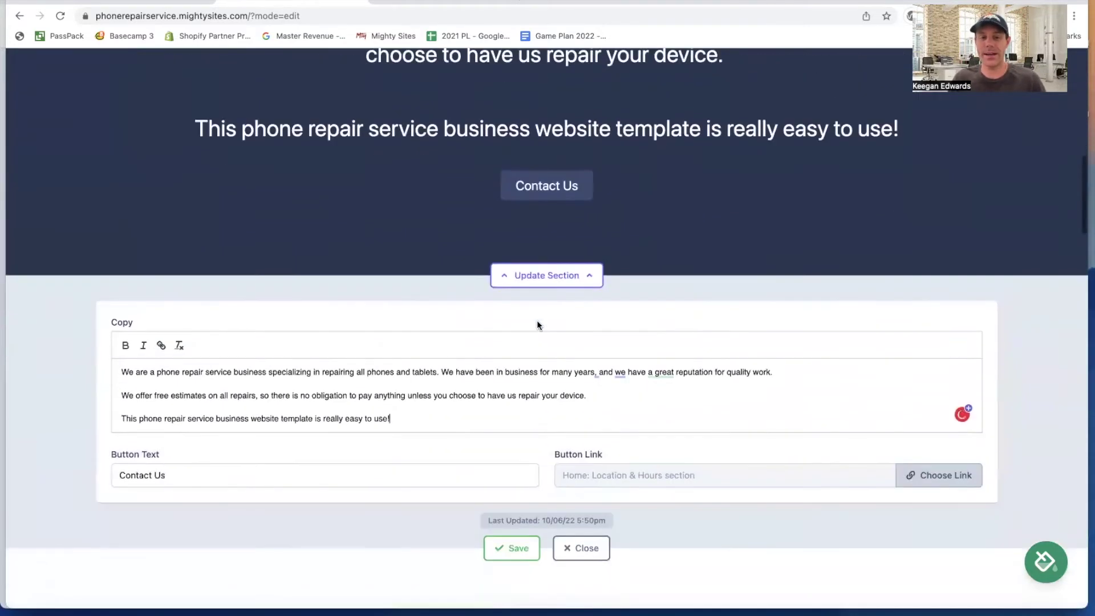
{"action": "left_click_drag", "start_coordinate": [397, 417], "coordinate": [39, 405]}
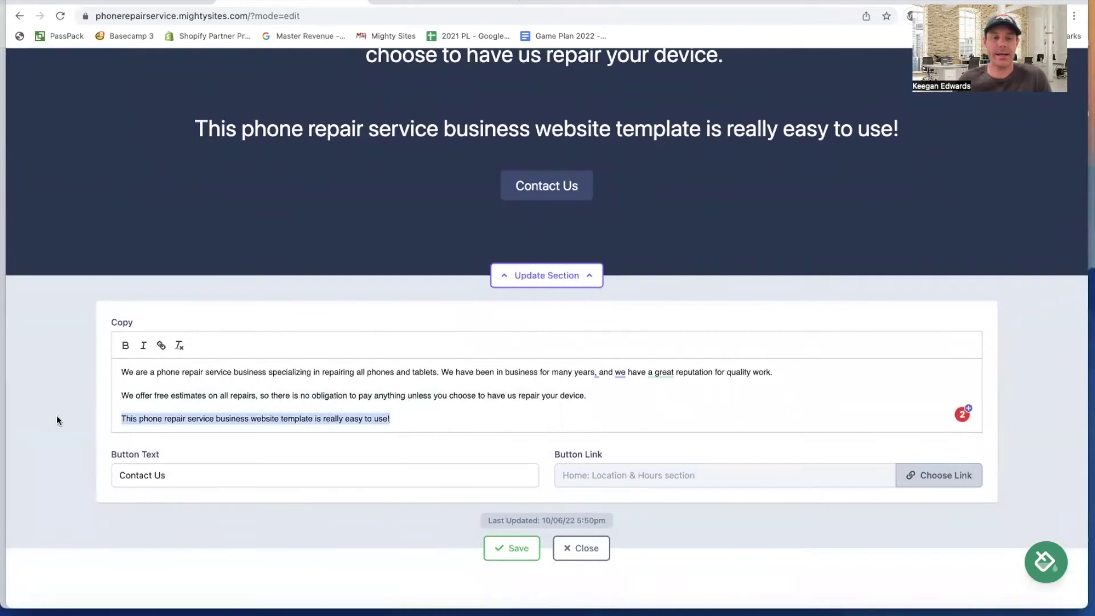
{"action": "left_click", "coordinate": [125, 346]}
{"action": "left_click", "coordinate": [125, 346]}
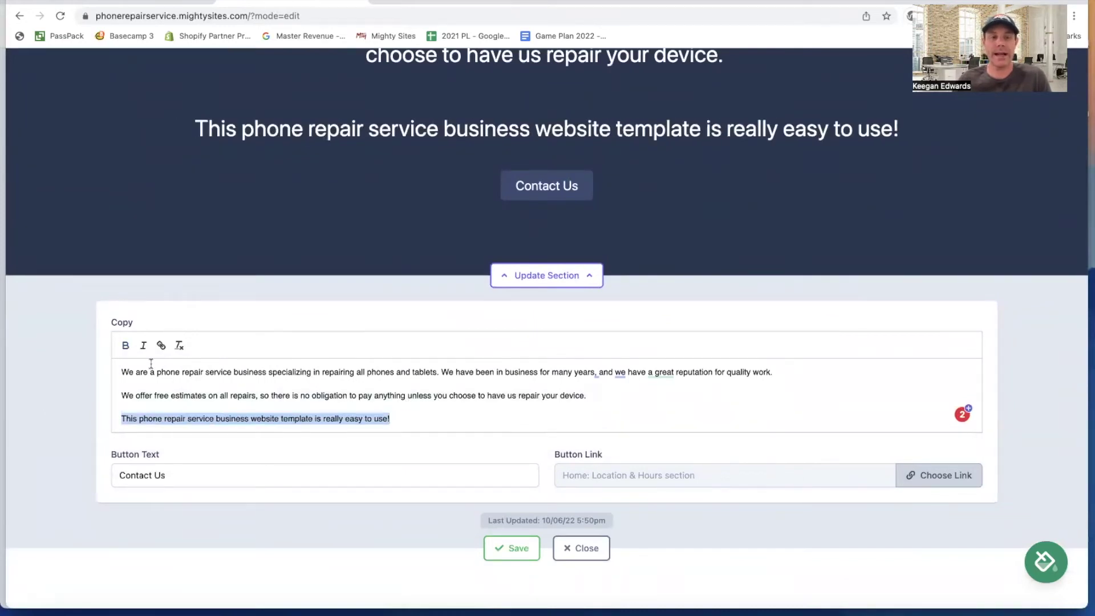
{"action": "left_click", "coordinate": [161, 346]}
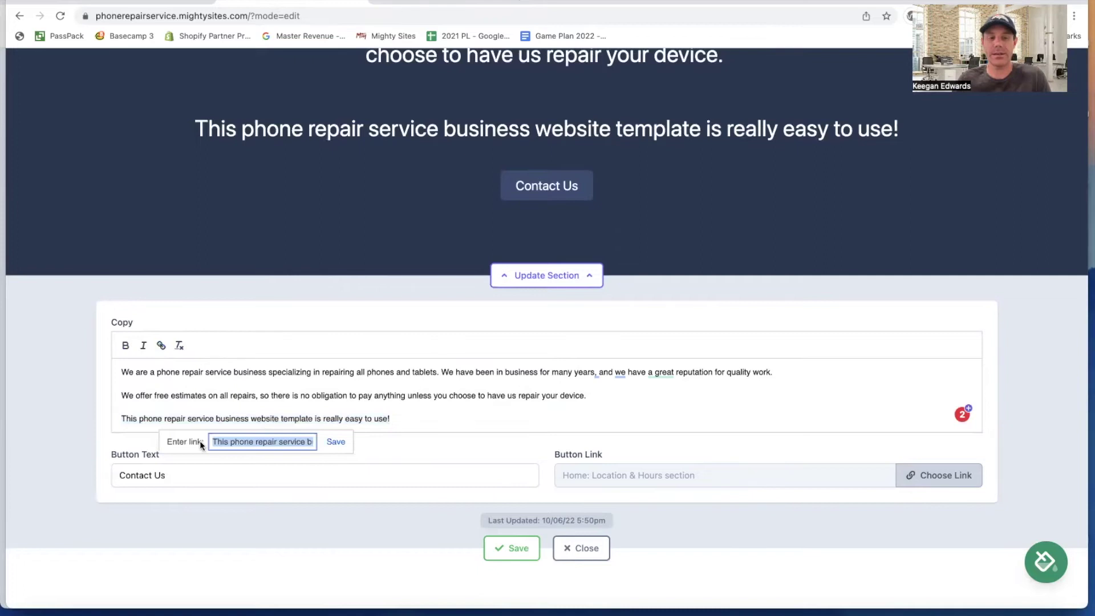
{"action": "left_click", "coordinate": [346, 422]}
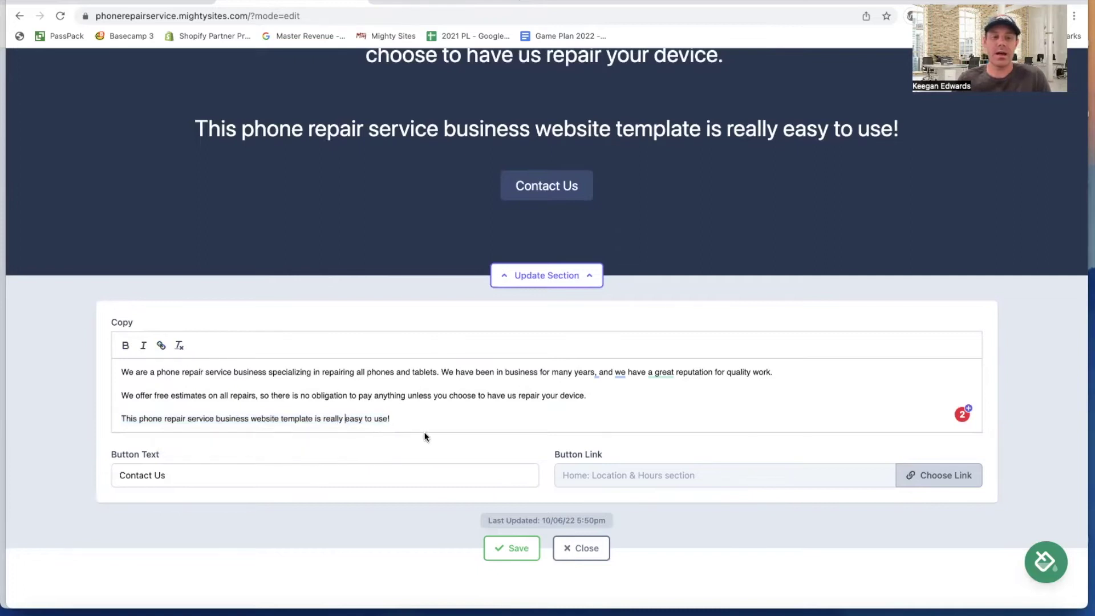
{"action": "left_click_drag", "start_coordinate": [415, 421], "coordinate": [105, 425]}
{"action": "key", "text": "BackSpace"}
{"action": "key", "text": "BackSpace"}
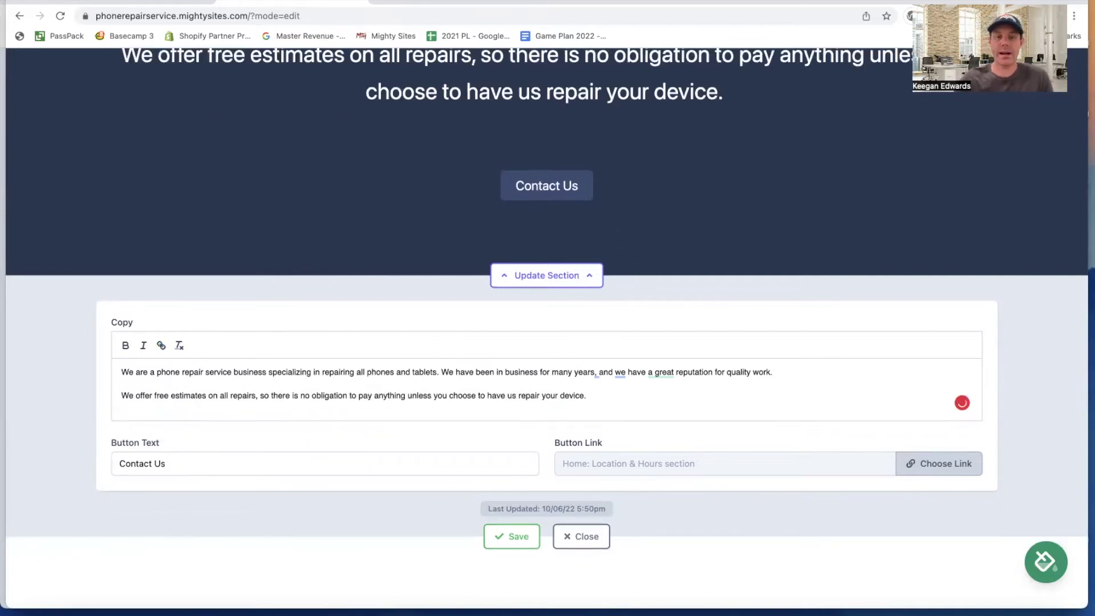
{"action": "key", "text": "BackSpace"}
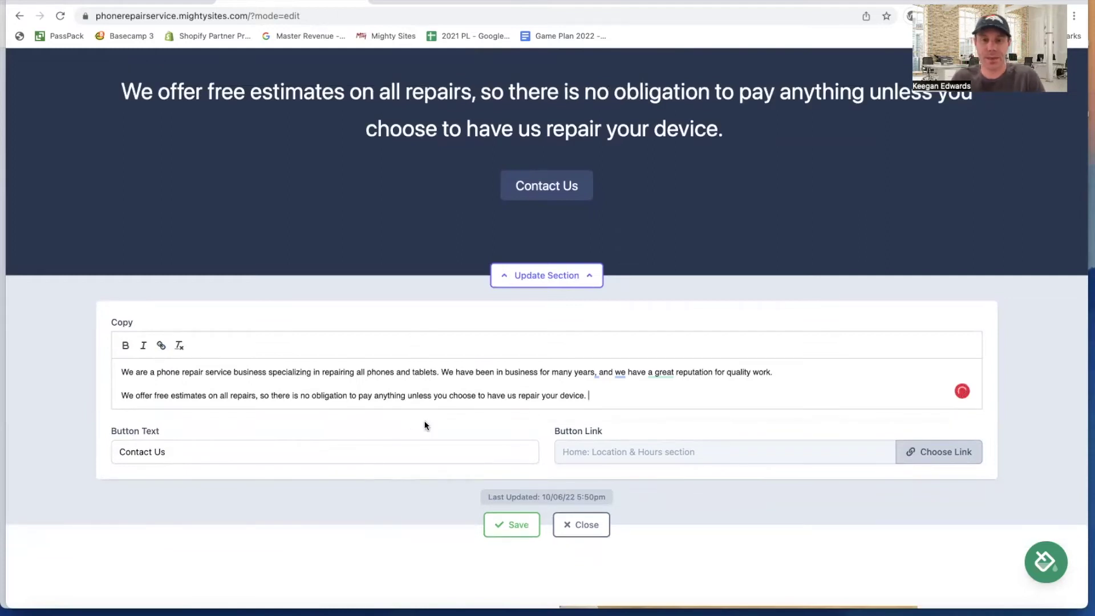
- Shorten the intro button's label from 'Contact Us' to 'Contact'
{"action": "scroll", "coordinate": [638, 456], "scroll_direction": "down", "scroll_amount": 2}
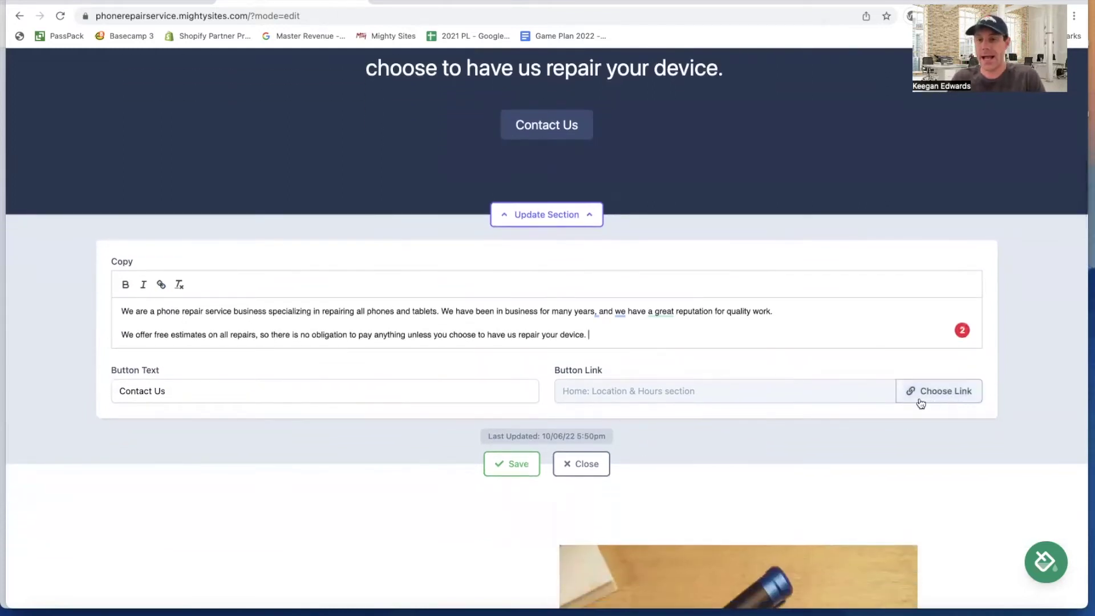
{"action": "left_click", "coordinate": [179, 387]}
{"action": "key", "text": "BackSpace"}
{"action": "key", "text": "BackSpace"}
{"action": "key", "text": "BackSpace"}
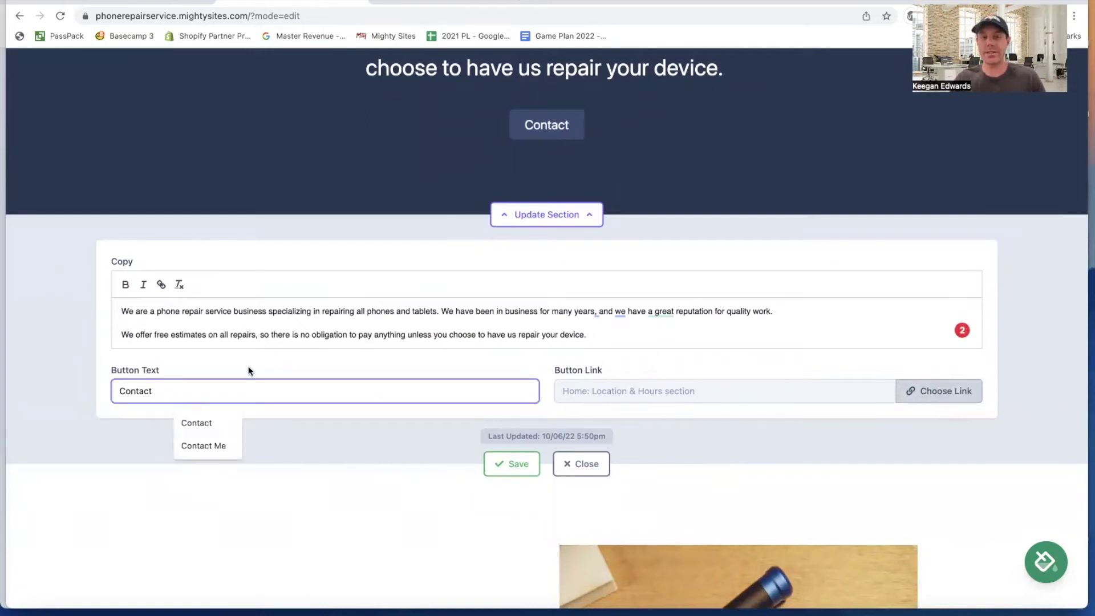
{"action": "key", "text": "Escape"}
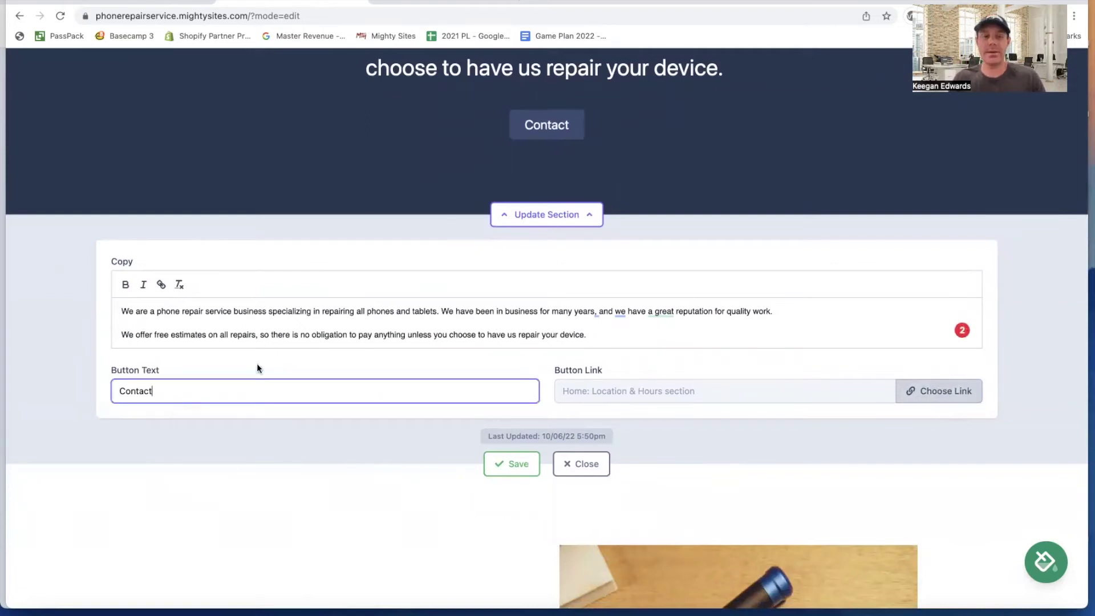
- Link the button to the Click to Call action instead of Location & Hours
{"action": "left_click", "coordinate": [941, 390]}
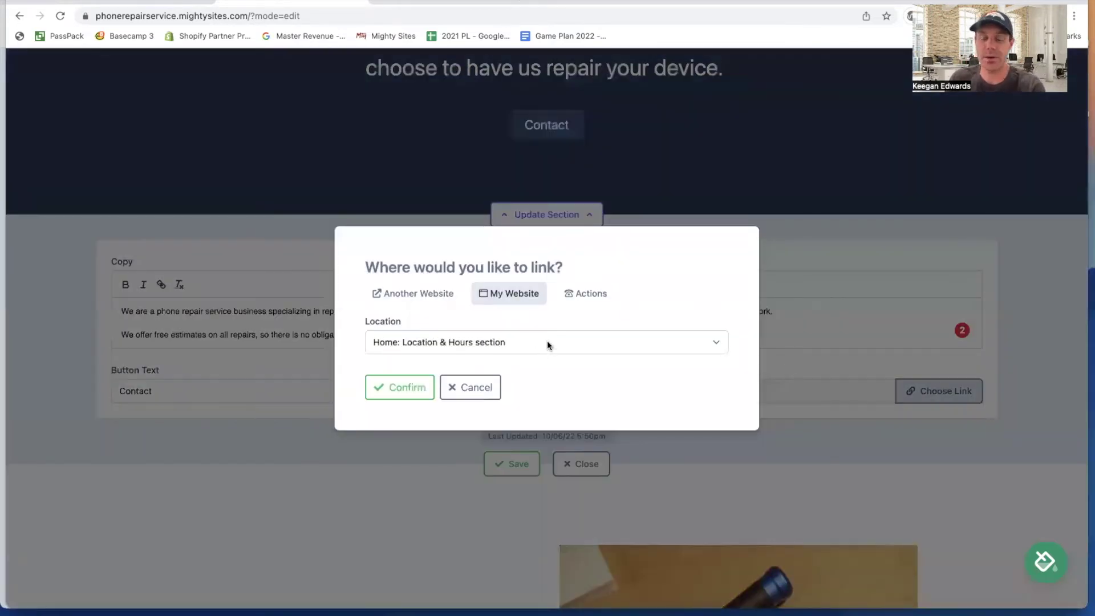
{"action": "left_click", "coordinate": [546, 342]}
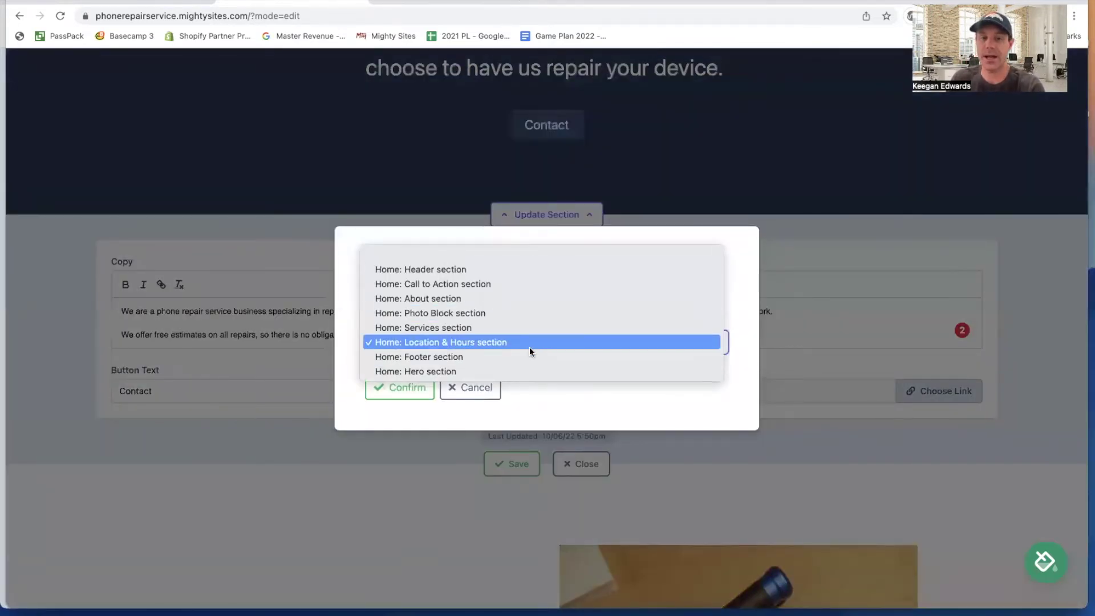
{"action": "left_click", "coordinate": [529, 347]}
{"action": "left_click", "coordinate": [585, 294]}
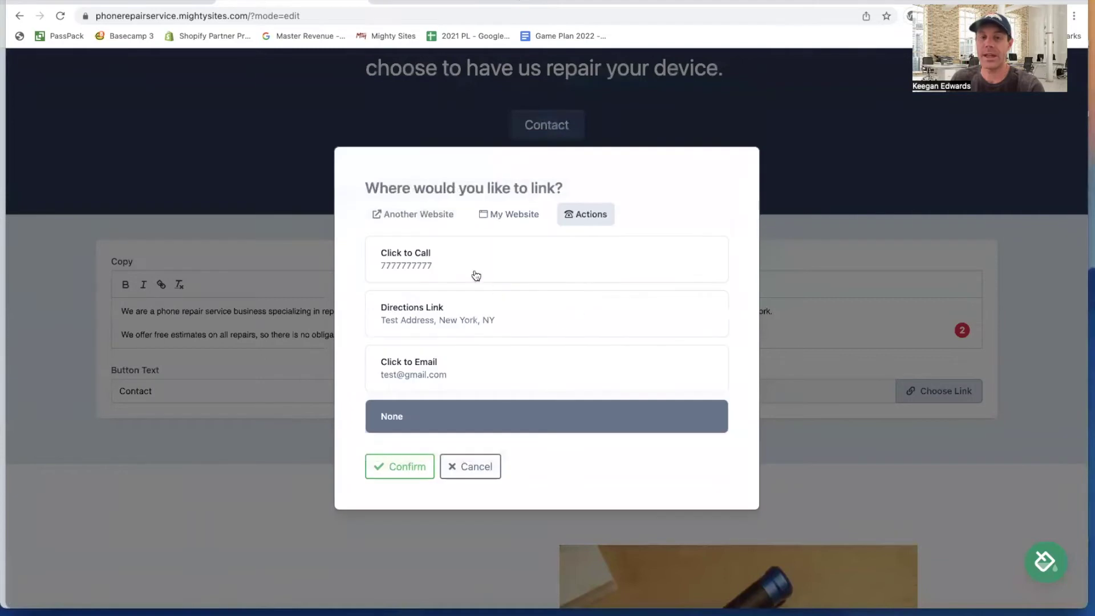
{"action": "left_click", "coordinate": [480, 276]}
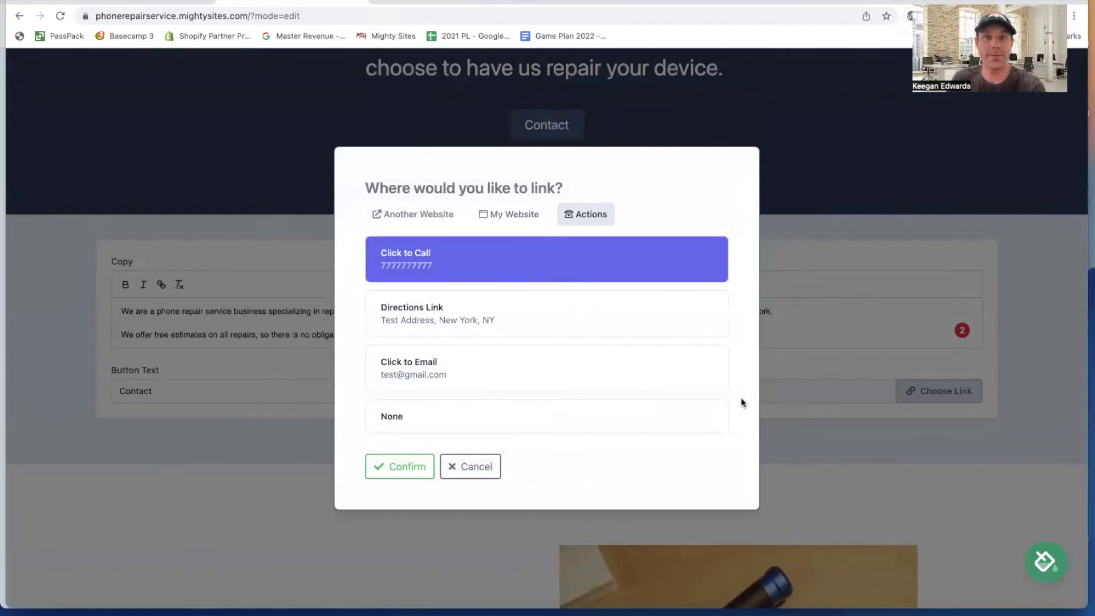
{"action": "left_click", "coordinate": [431, 469]}
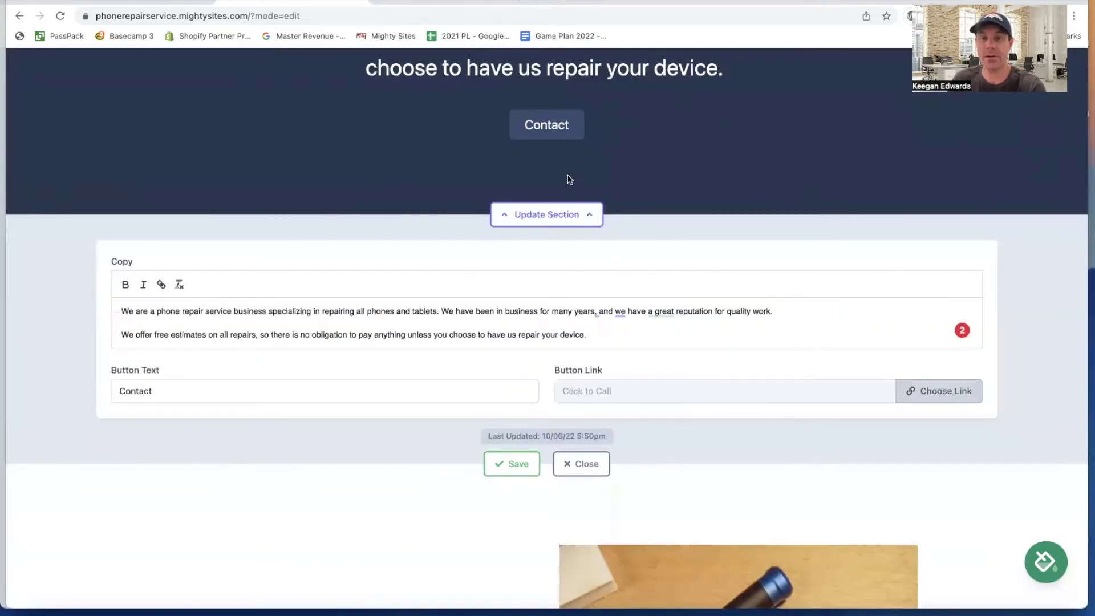
{"action": "scroll", "coordinate": [552, 185], "scroll_direction": "up", "scroll_amount": 3}
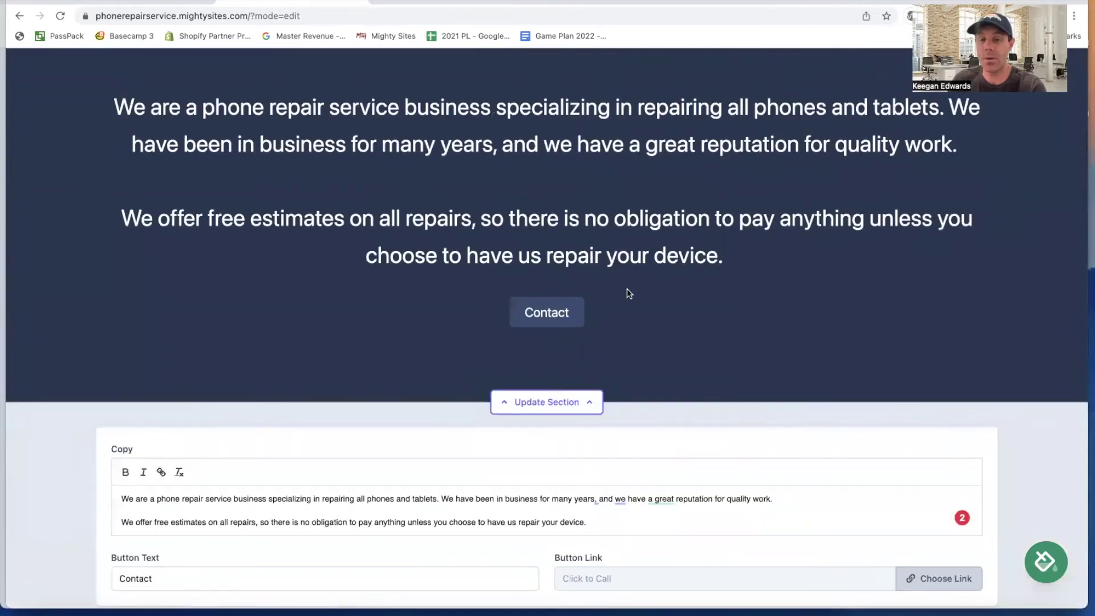
{"action": "scroll", "coordinate": [546, 316], "scroll_direction": "down", "scroll_amount": 1}
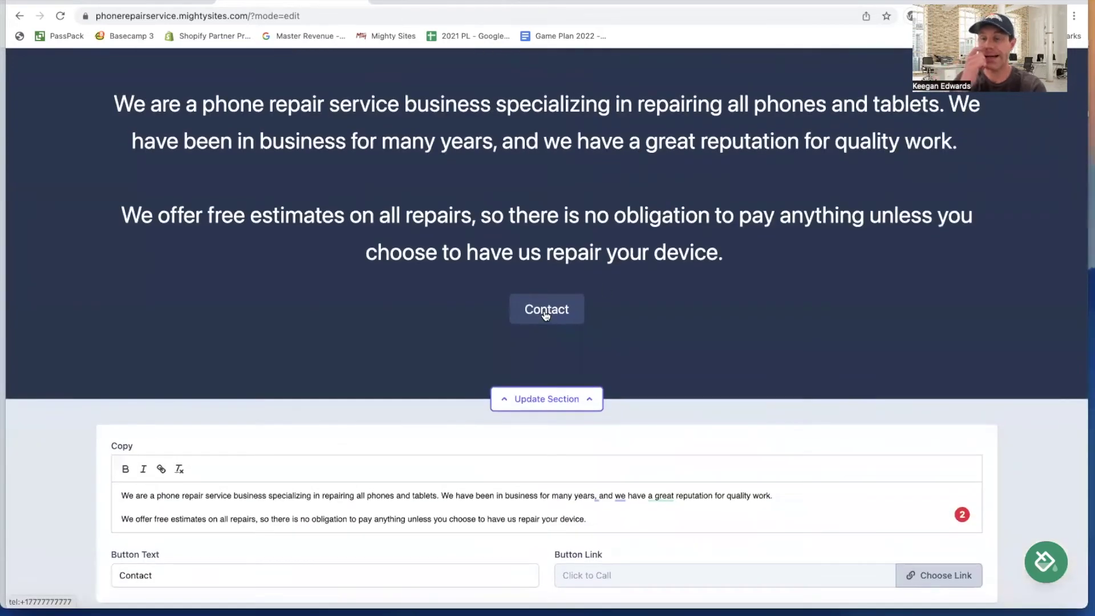
{"action": "scroll", "coordinate": [546, 314], "scroll_direction": "down", "scroll_amount": 3}
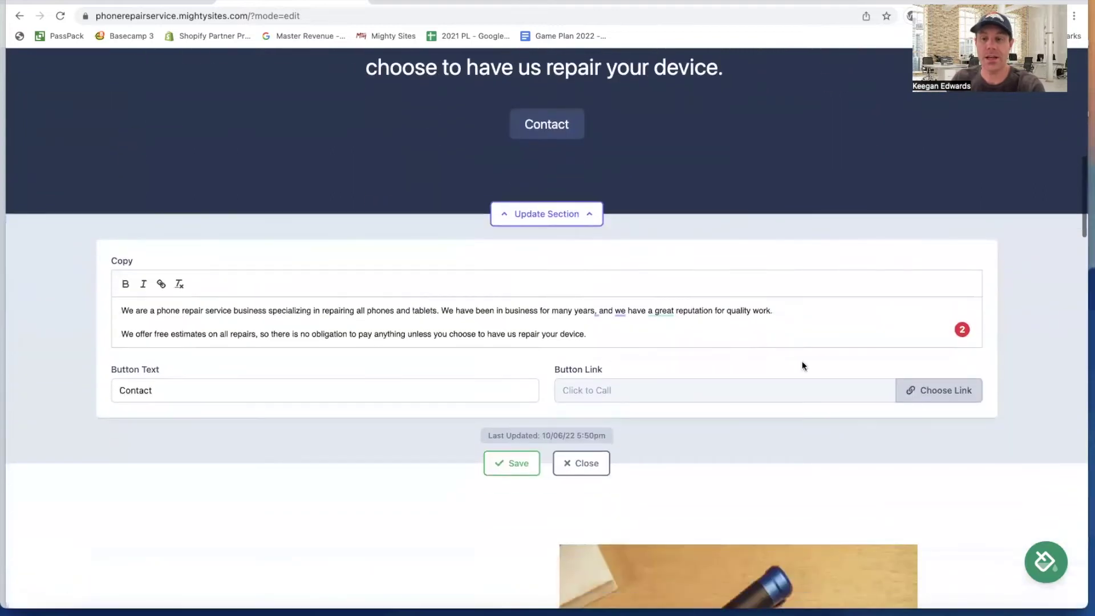
- Look at the Another Website link option, cancel it, and save the intro section
{"action": "left_click", "coordinate": [943, 389]}
{"action": "left_click", "coordinate": [389, 215]}
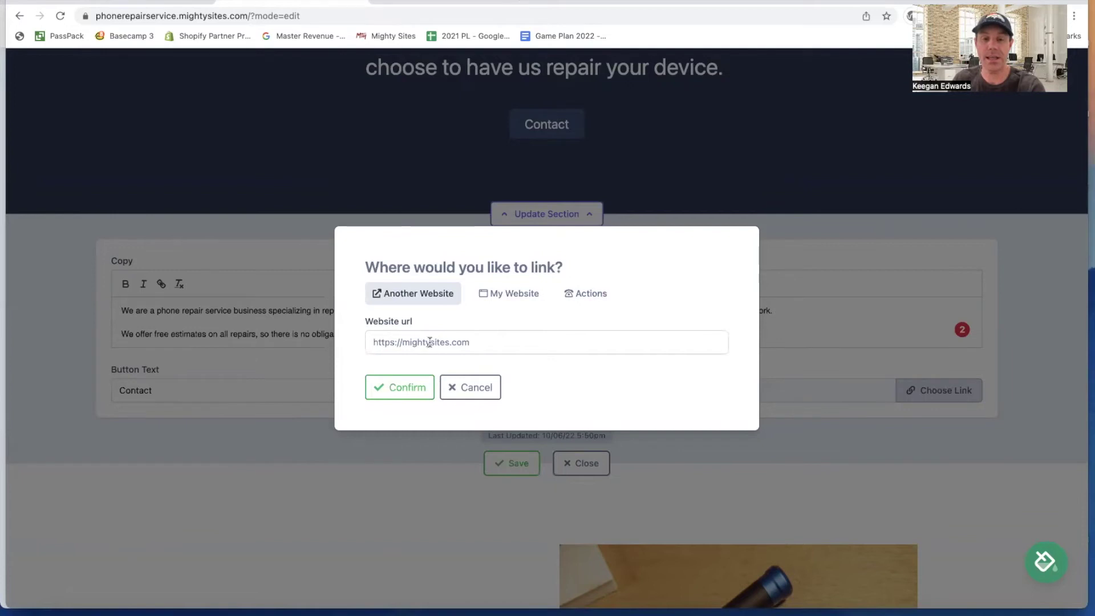
{"action": "left_click", "coordinate": [466, 386]}
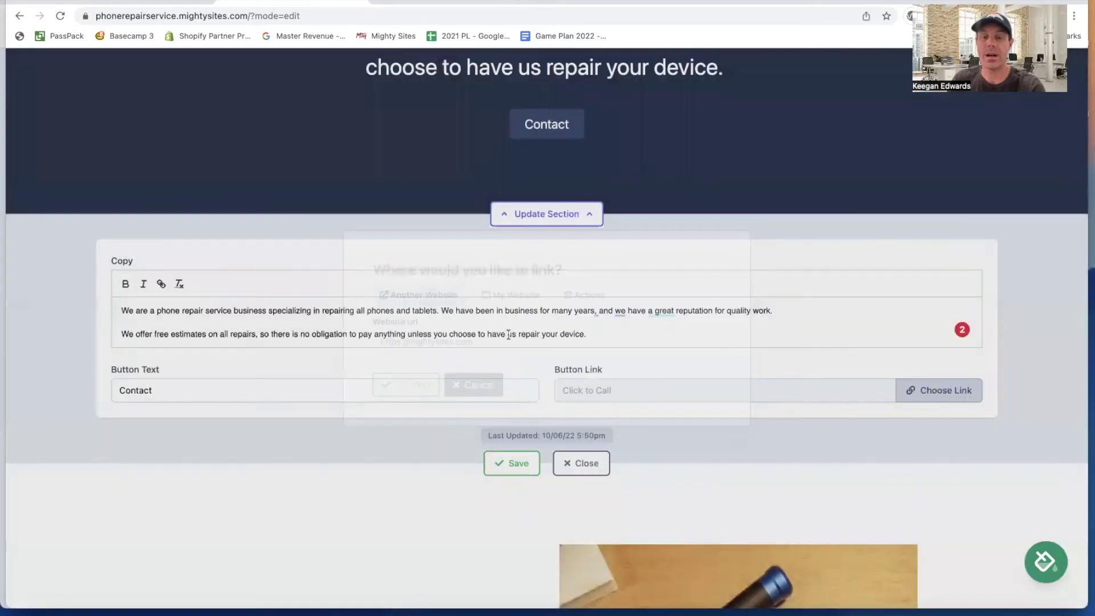
{"action": "scroll", "coordinate": [502, 318], "scroll_direction": "down", "scroll_amount": 1}
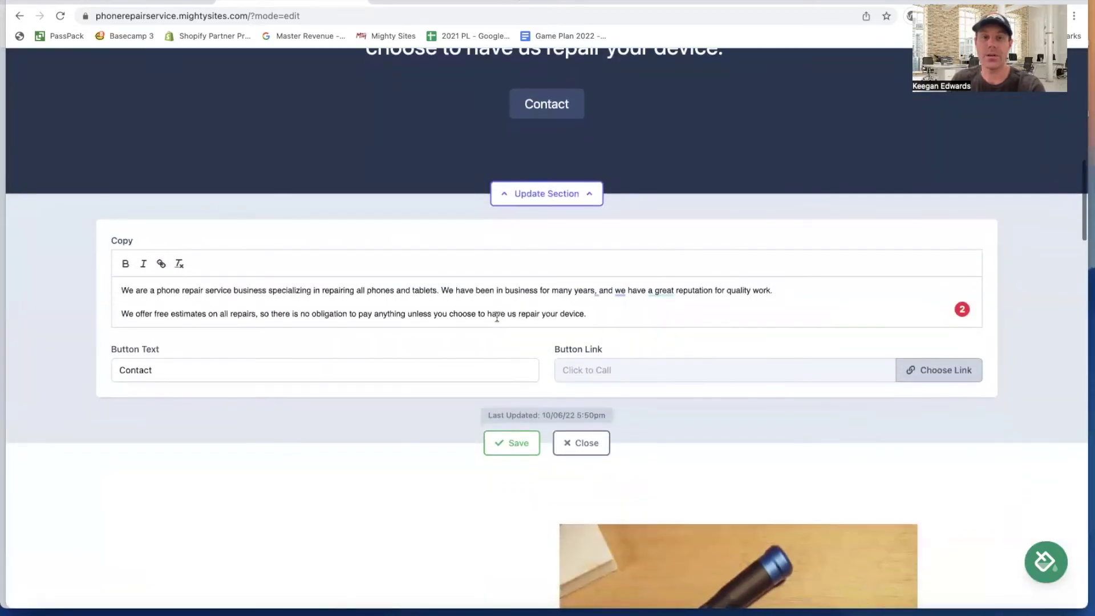
{"action": "scroll", "coordinate": [496, 320], "scroll_direction": "up", "scroll_amount": 3}
{"action": "scroll", "coordinate": [495, 314], "scroll_direction": "down", "scroll_amount": 3}
{"action": "left_click", "coordinate": [501, 315]}
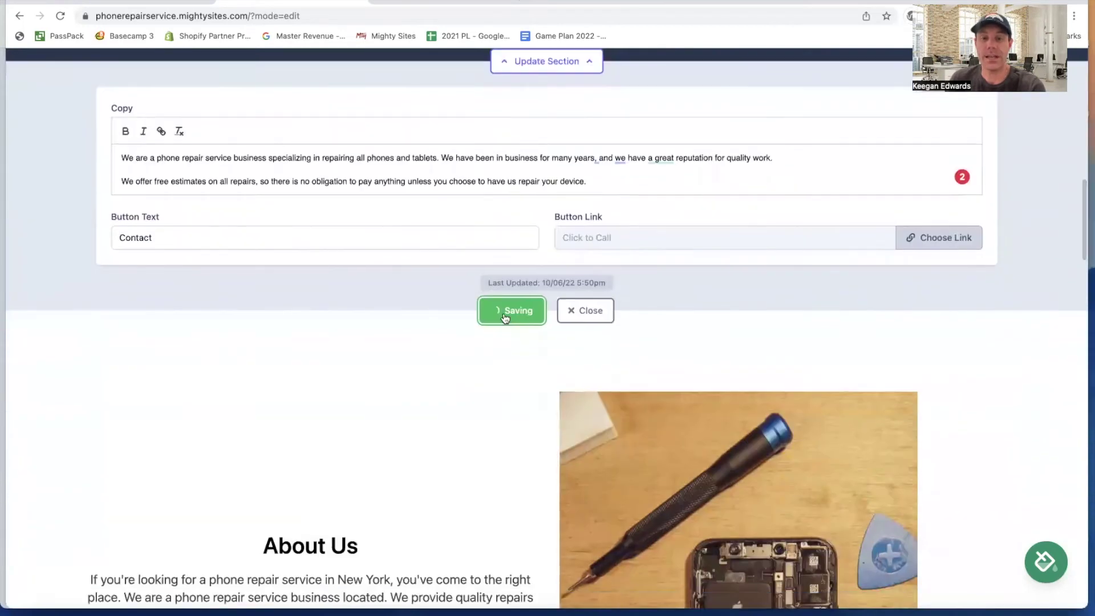
{"action": "left_click", "coordinate": [575, 314]}
{"action": "scroll", "coordinate": [564, 312], "scroll_direction": "down", "scroll_amount": 3}
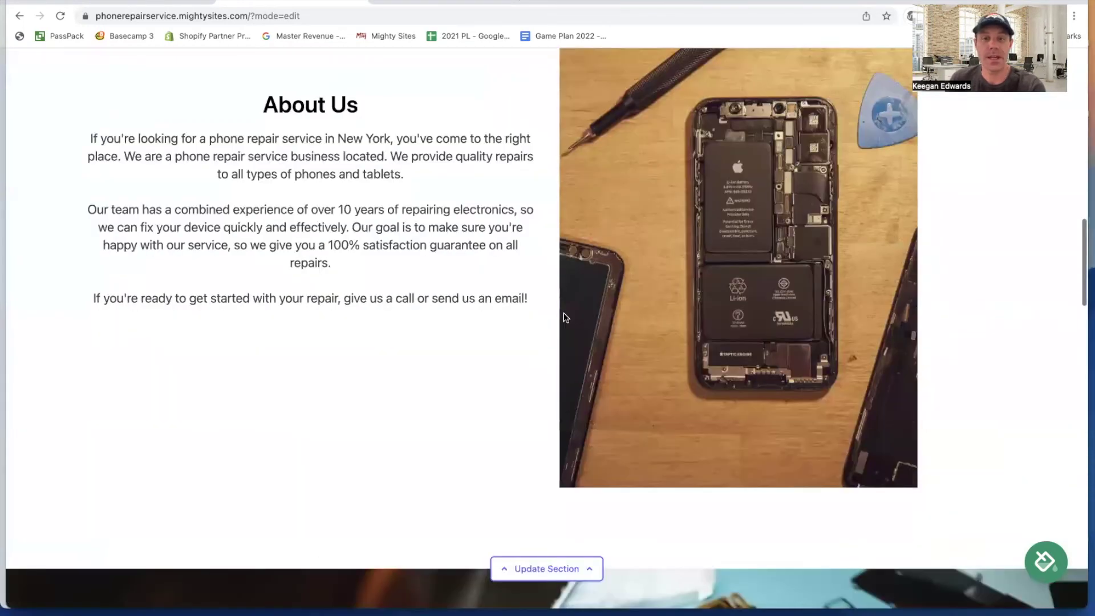
{"action": "scroll", "coordinate": [619, 258], "scroll_direction": "down", "scroll_amount": 1}
{"action": "scroll", "coordinate": [774, 286], "scroll_direction": "up", "scroll_amount": 5}
{"action": "scroll", "coordinate": [775, 286], "scroll_direction": "down", "scroll_amount": 15}
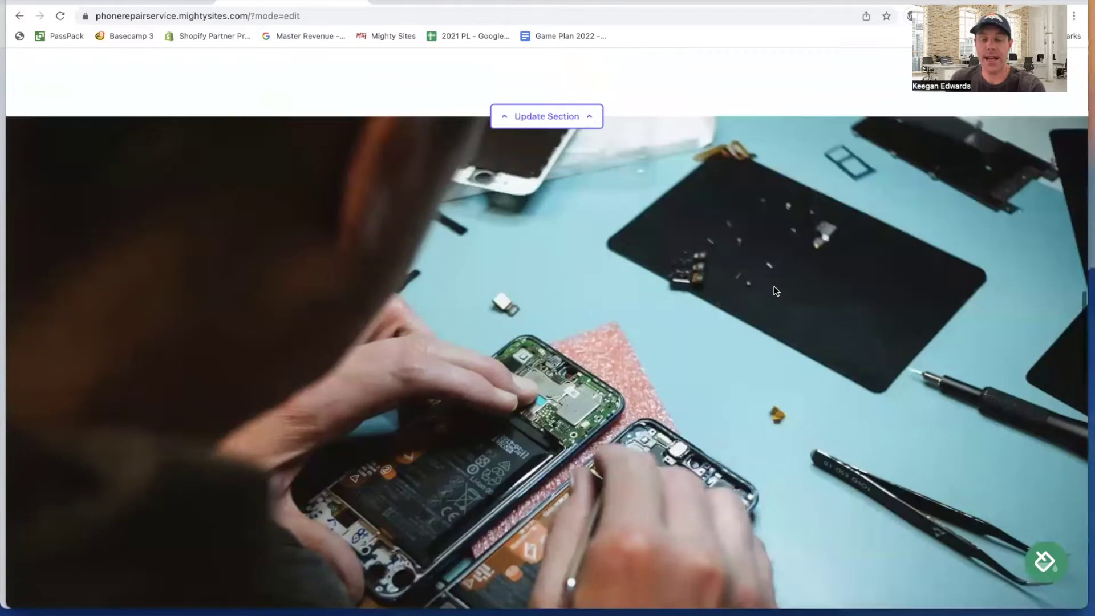
{"action": "scroll", "coordinate": [525, 285], "scroll_direction": "down", "scroll_amount": 12}
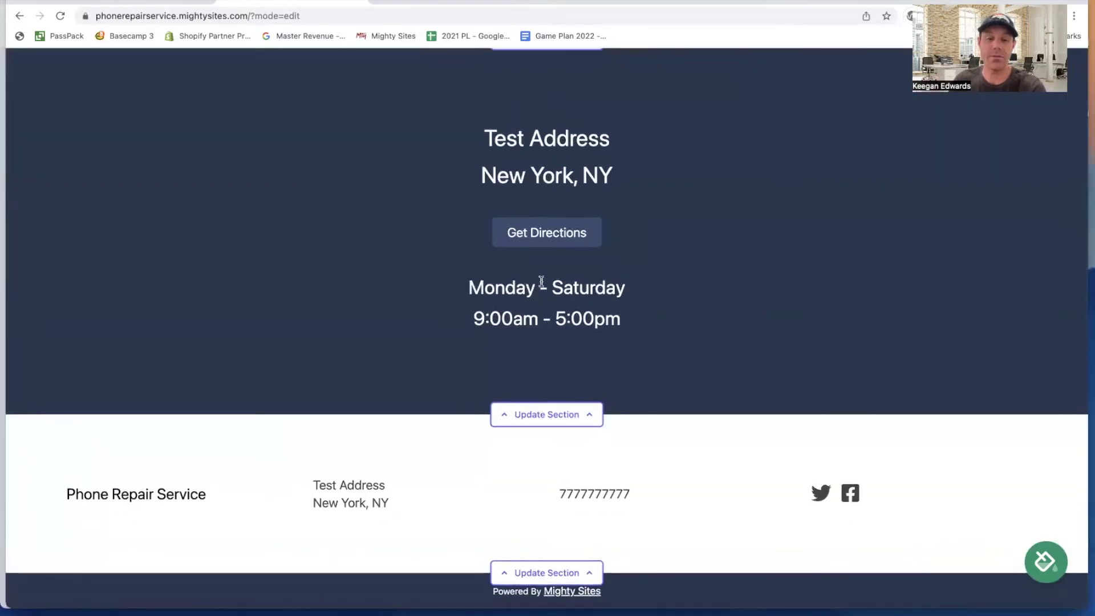
{"action": "scroll", "coordinate": [541, 281], "scroll_direction": "up", "scroll_amount": 15}
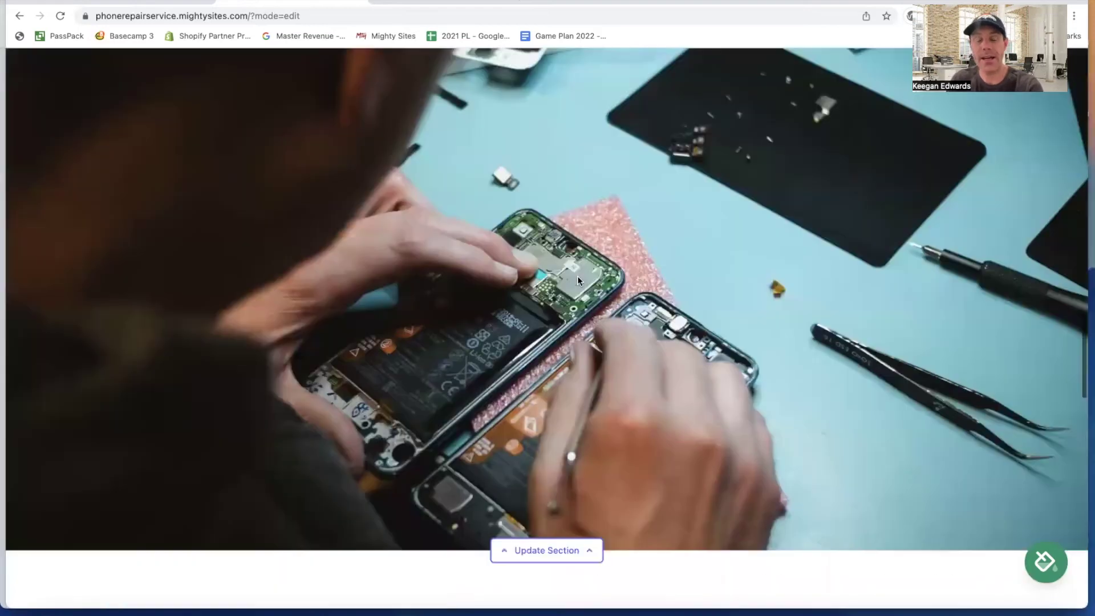
{"action": "scroll", "coordinate": [577, 279], "scroll_direction": "up", "scroll_amount": 15}
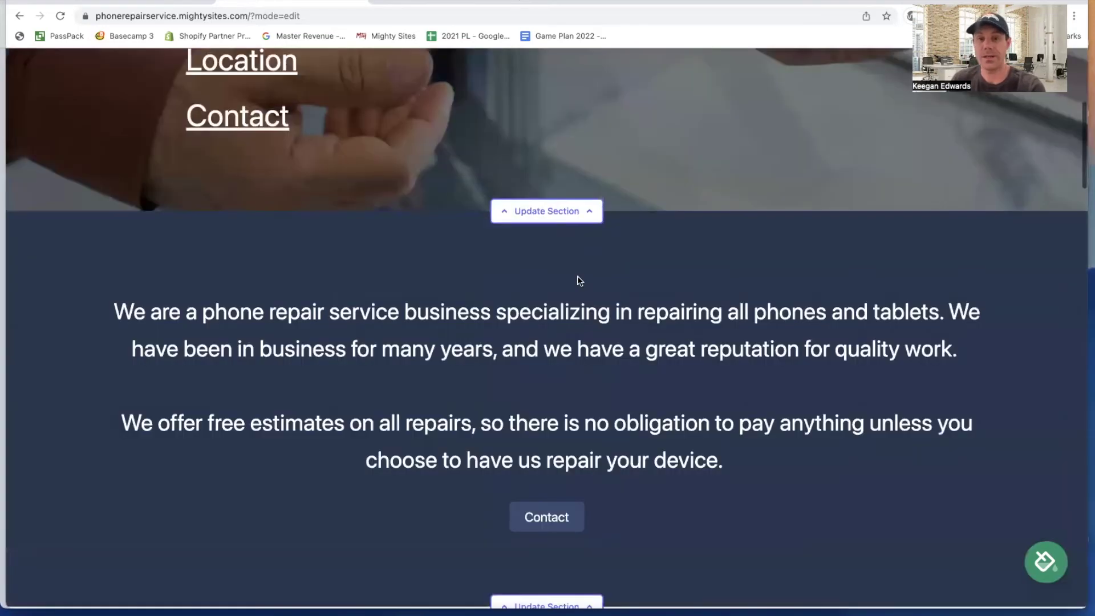
{"action": "scroll", "coordinate": [580, 281], "scroll_direction": "up", "scroll_amount": 6}
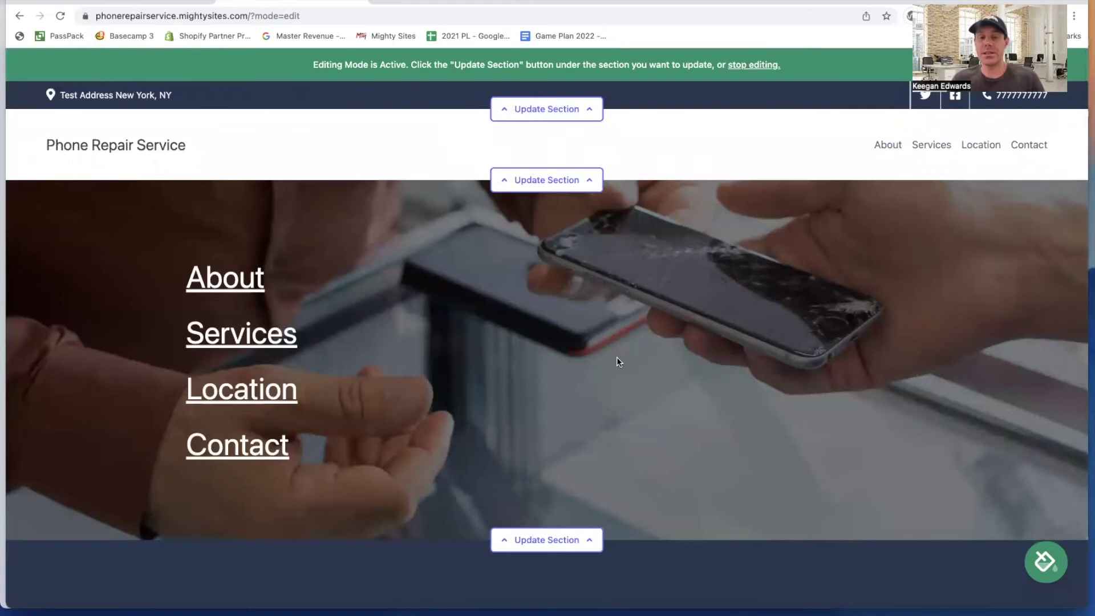
{"action": "scroll", "coordinate": [617, 357], "scroll_direction": "down", "scroll_amount": 10}
{"action": "scroll", "coordinate": [617, 358], "scroll_direction": "down", "scroll_amount": 8}
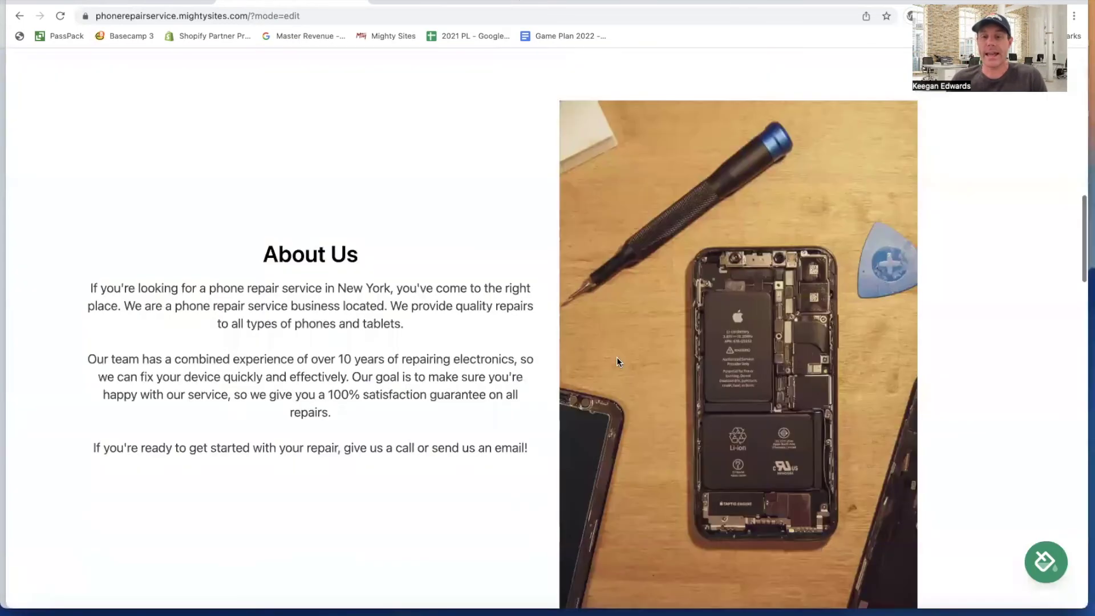
{"action": "scroll", "coordinate": [617, 358], "scroll_direction": "down", "scroll_amount": 8}
{"action": "scroll", "coordinate": [617, 357], "scroll_direction": "down", "scroll_amount": 10}
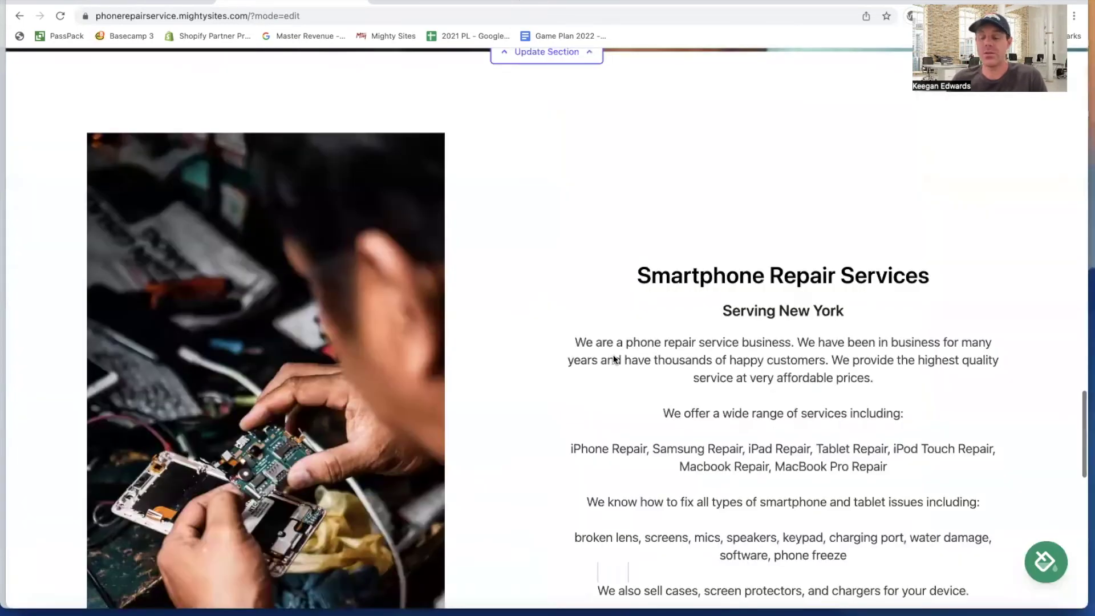
{"action": "scroll", "coordinate": [613, 358], "scroll_direction": "up", "scroll_amount": 15}
{"action": "scroll", "coordinate": [612, 359], "scroll_direction": "up", "scroll_amount": 15}
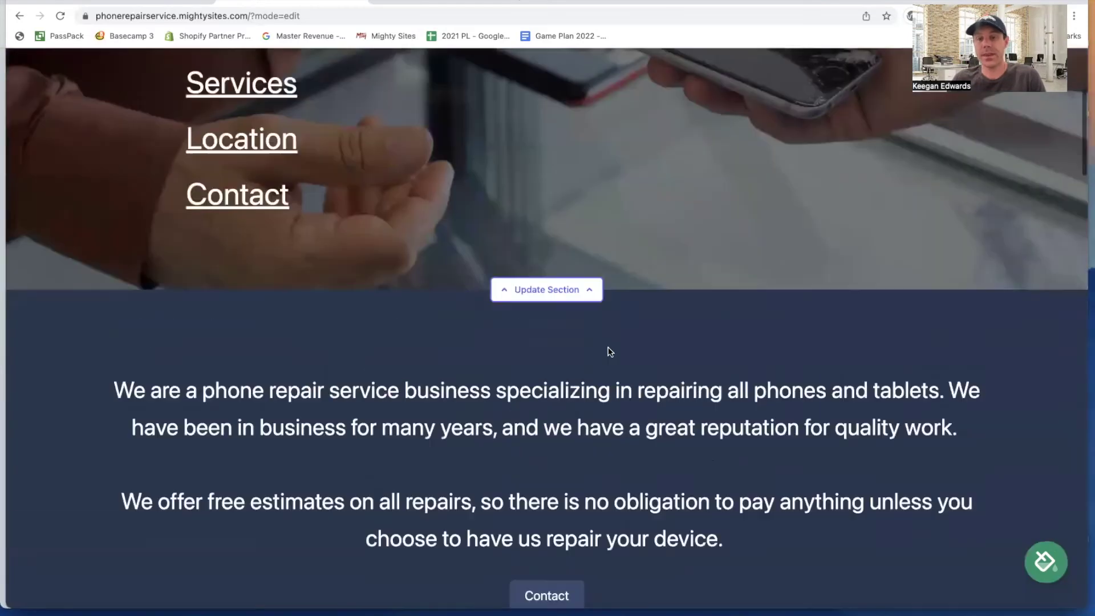
{"action": "scroll", "coordinate": [509, 269], "scroll_direction": "down", "scroll_amount": 2}
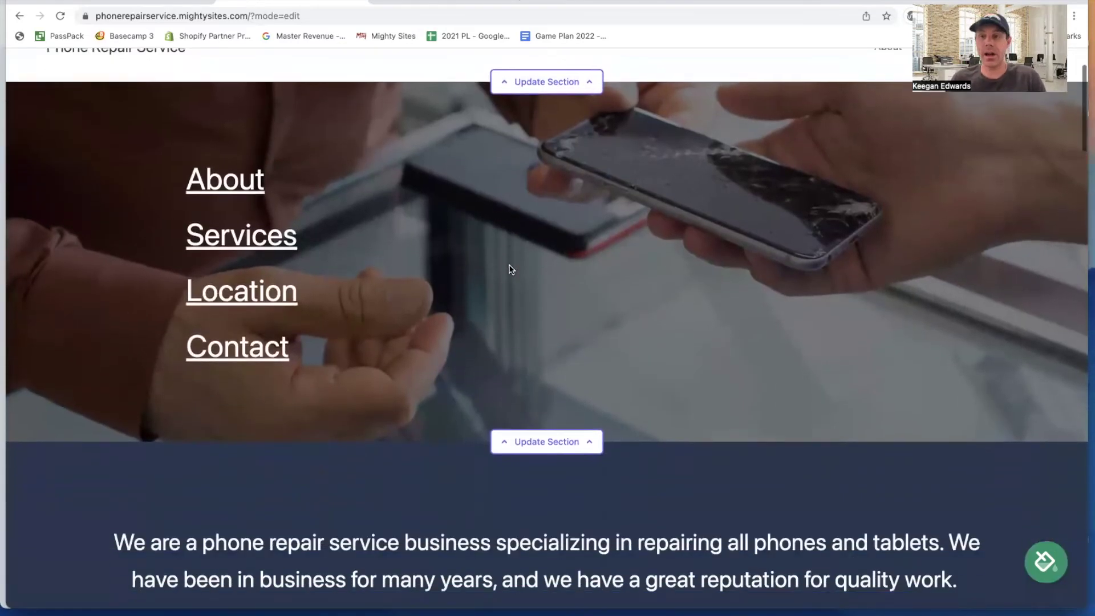
{"action": "scroll", "coordinate": [507, 265], "scroll_direction": "up", "scroll_amount": 4}
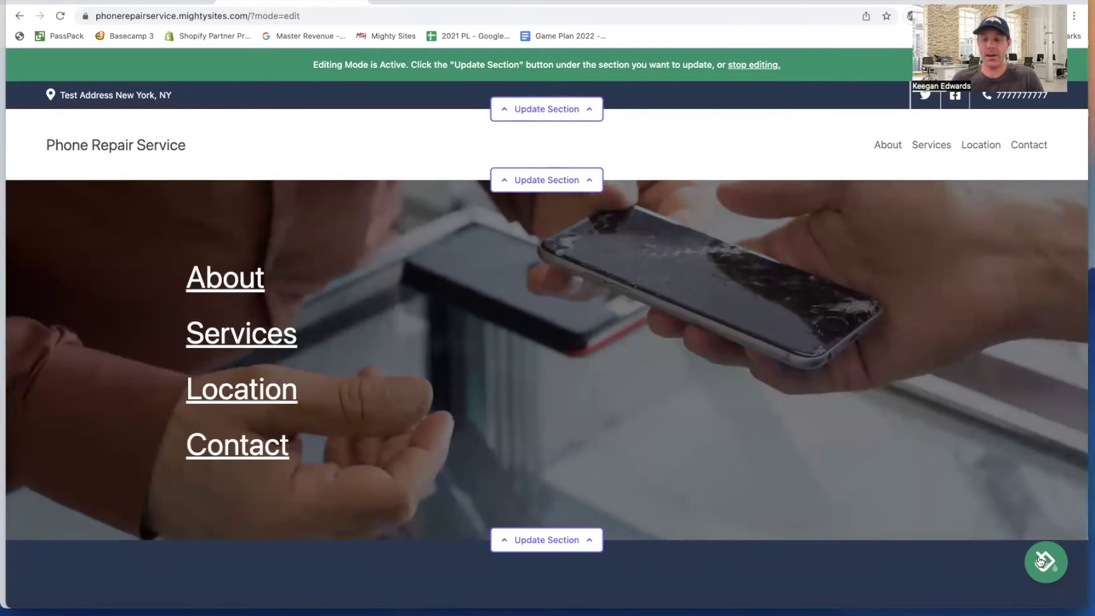
- Open the colour themes and preview the site in the light-blue theme
{"action": "left_click", "coordinate": [1041, 565]}
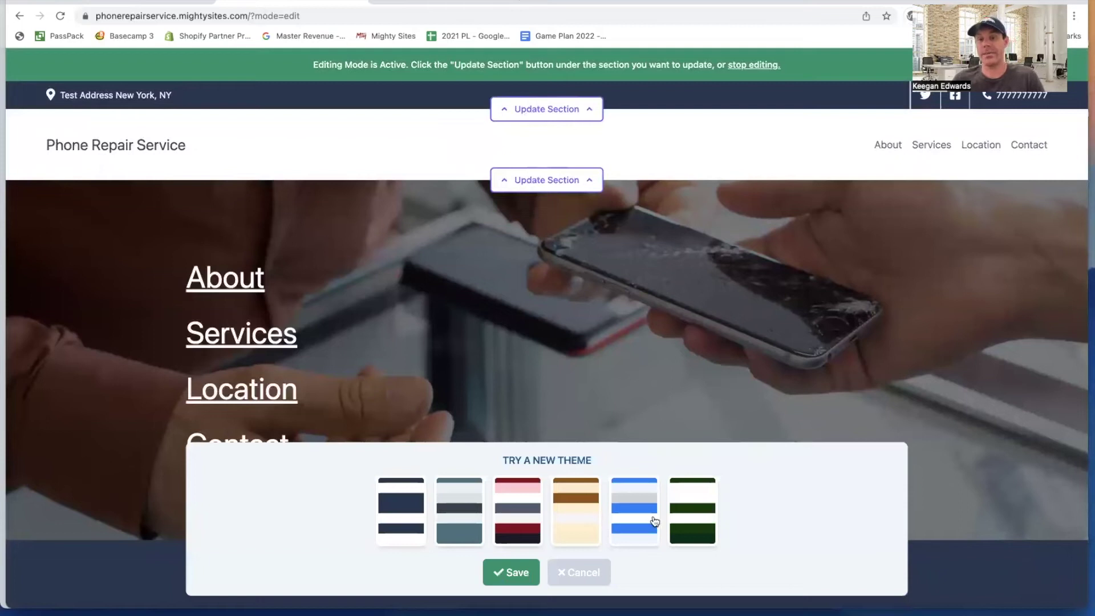
{"action": "scroll", "coordinate": [443, 354], "scroll_direction": "down", "scroll_amount": 2}
{"action": "scroll", "coordinate": [454, 364], "scroll_direction": "up", "scroll_amount": 2}
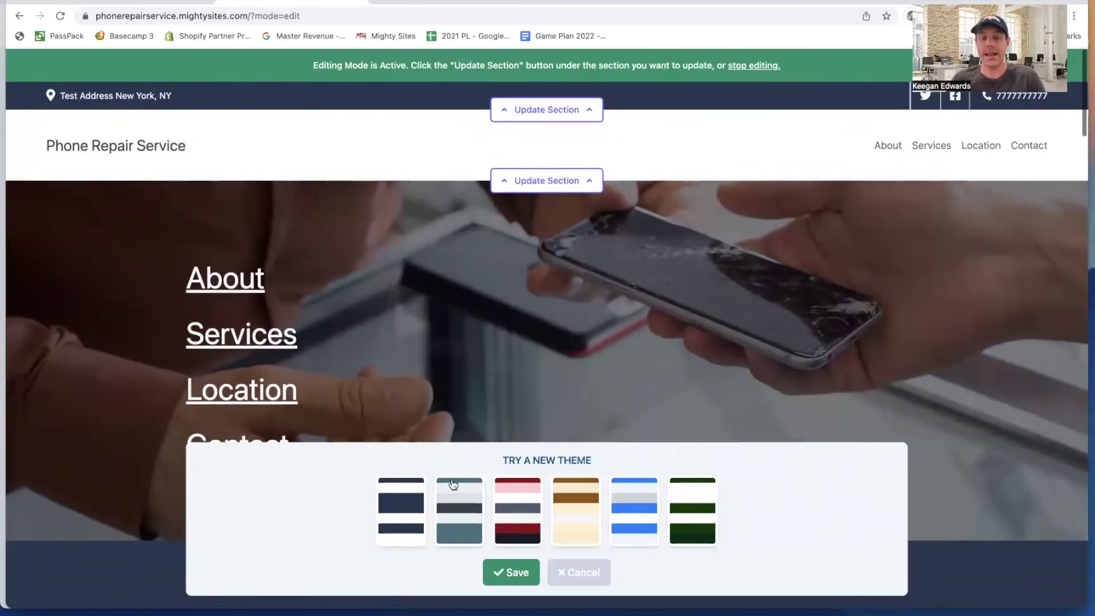
{"action": "left_click", "coordinate": [632, 497]}
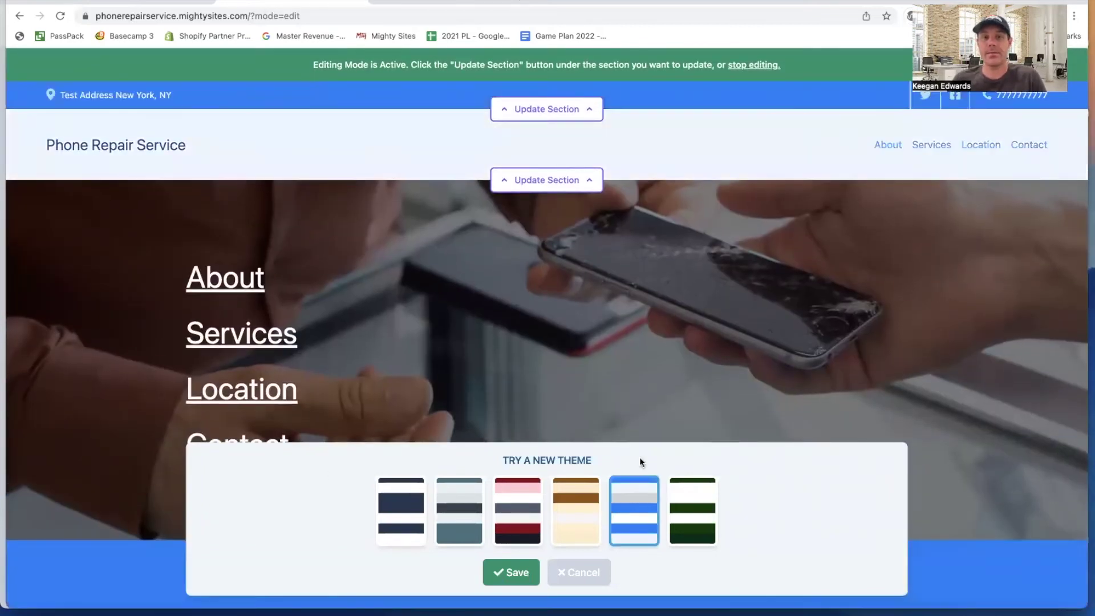
{"action": "scroll", "coordinate": [627, 407], "scroll_direction": "down", "scroll_amount": 10}
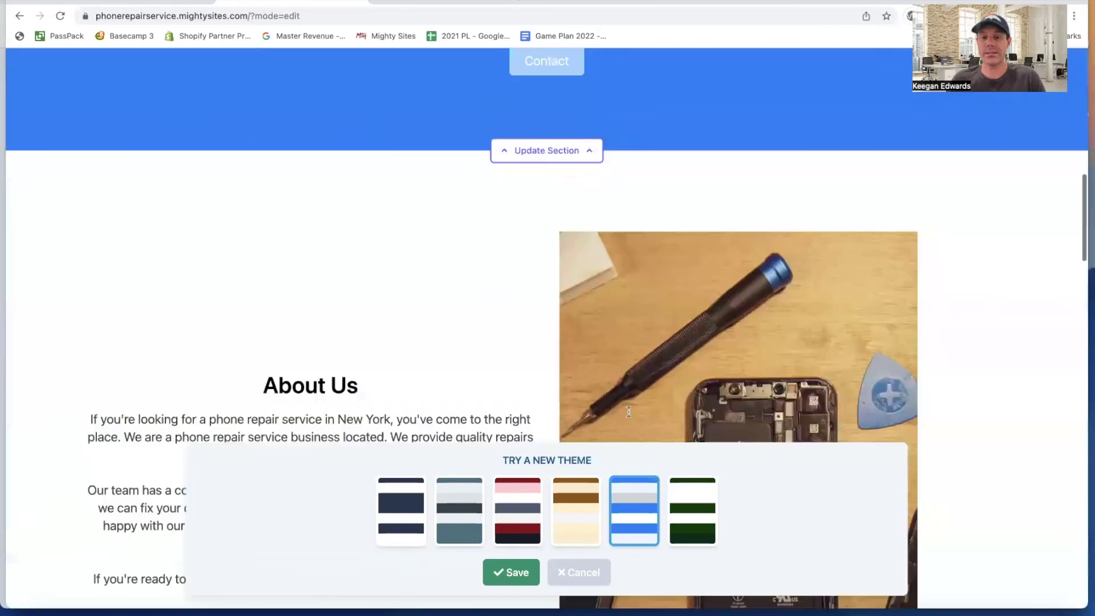
{"action": "scroll", "coordinate": [628, 412], "scroll_direction": "down", "scroll_amount": 10}
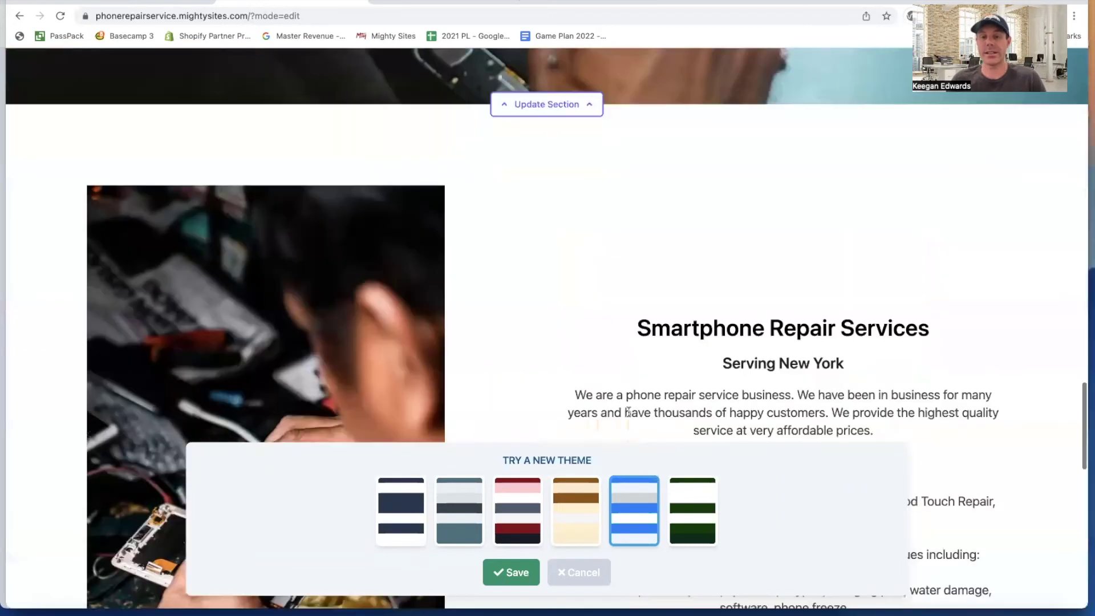
{"action": "scroll", "coordinate": [628, 411], "scroll_direction": "down", "scroll_amount": 10}
{"action": "scroll", "coordinate": [628, 412], "scroll_direction": "up", "scroll_amount": 12}
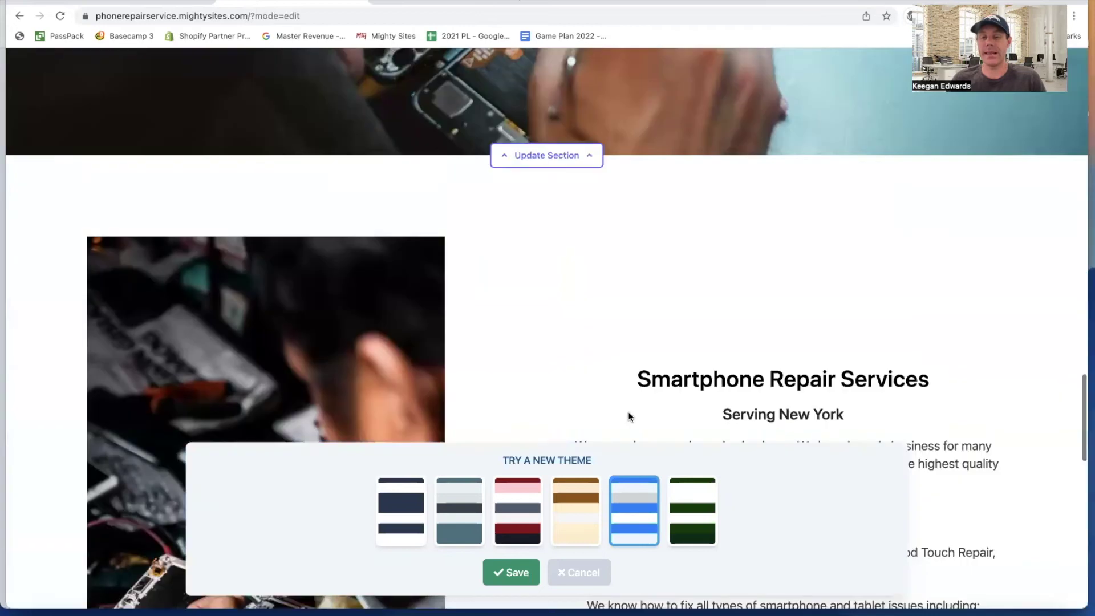
{"action": "scroll", "coordinate": [628, 412], "scroll_direction": "up", "scroll_amount": 15}
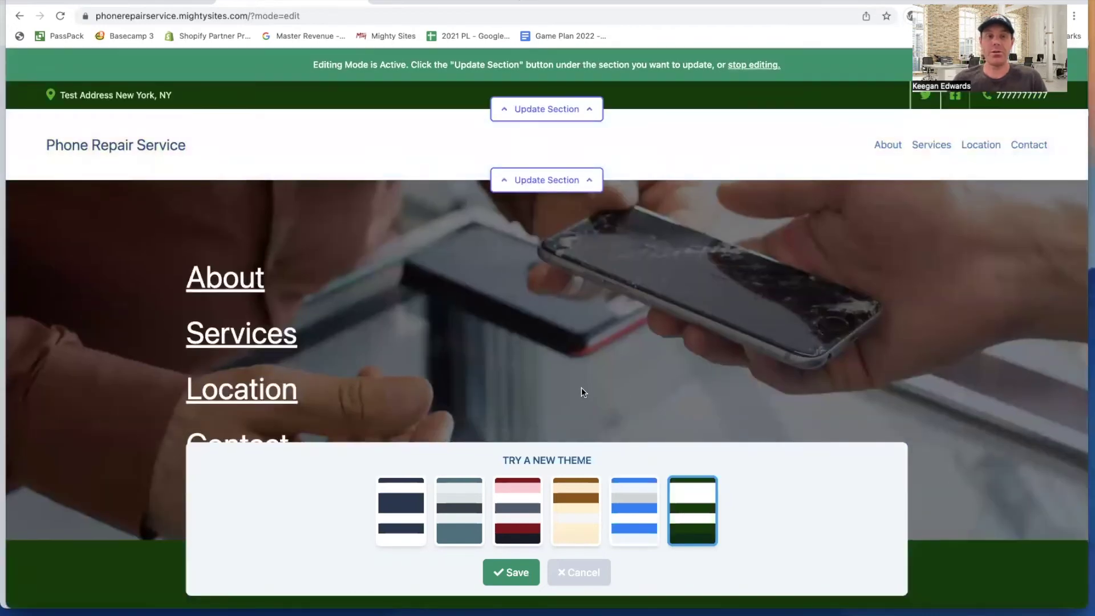
{"action": "scroll", "coordinate": [581, 391], "scroll_direction": "down", "scroll_amount": 10}
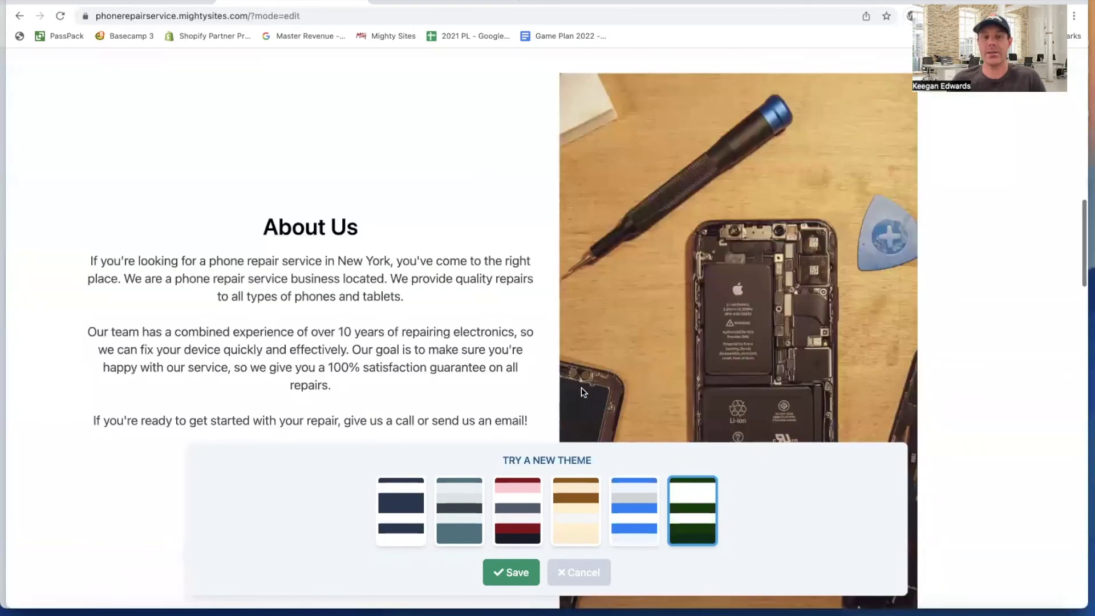
{"action": "scroll", "coordinate": [581, 388], "scroll_direction": "down", "scroll_amount": 12}
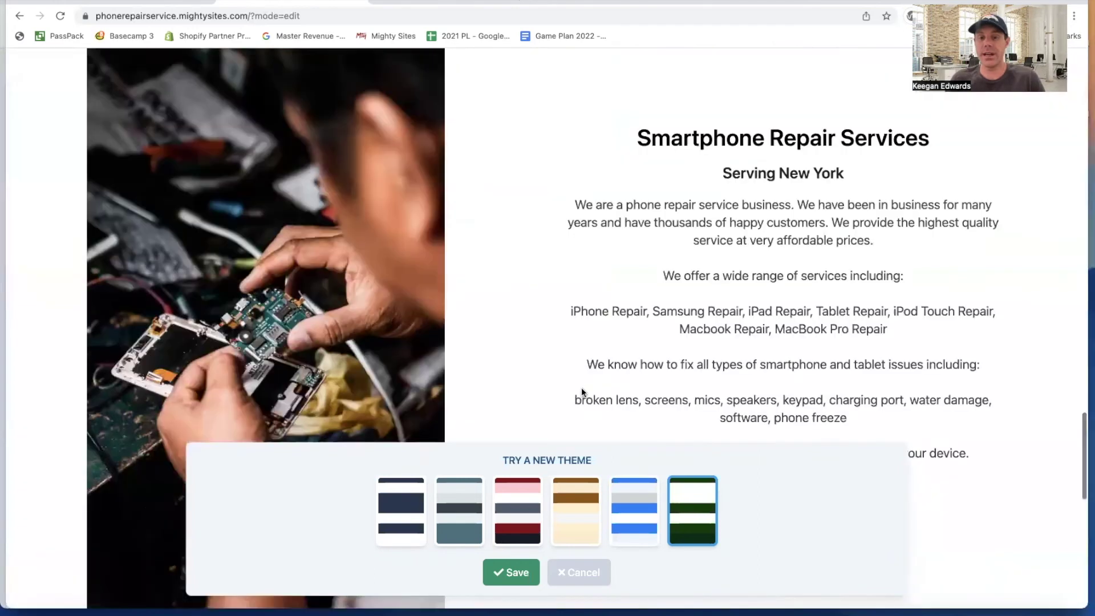
{"action": "scroll", "coordinate": [588, 399], "scroll_direction": "up", "scroll_amount": 10}
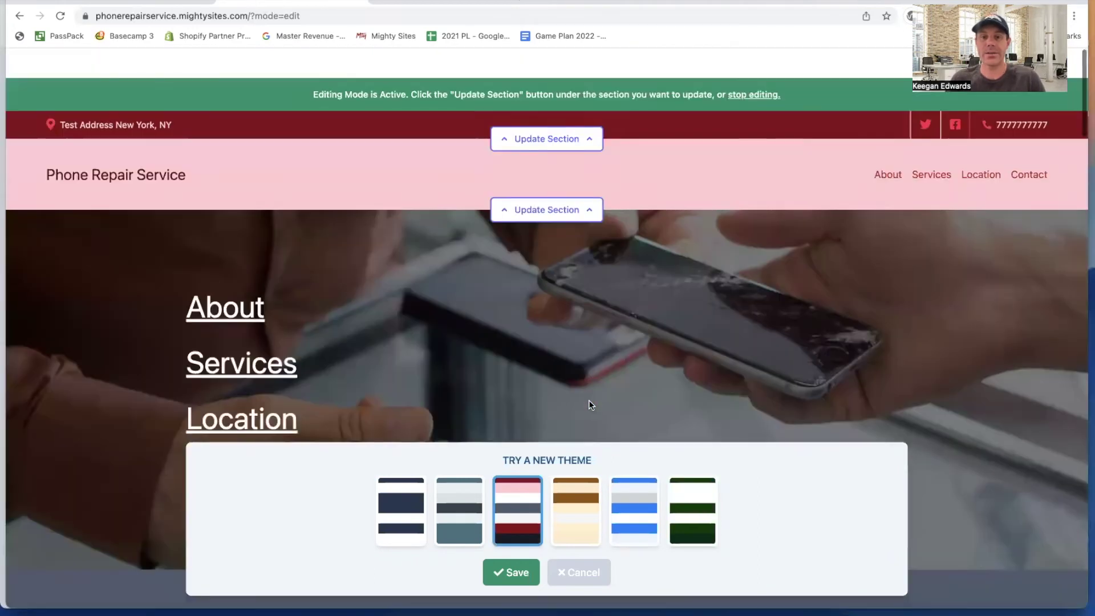
{"action": "scroll", "coordinate": [588, 399], "scroll_direction": "down", "scroll_amount": 2}
- Compare the brown-and-cream and slate grey theme previews
{"action": "left_click", "coordinate": [575, 502]}
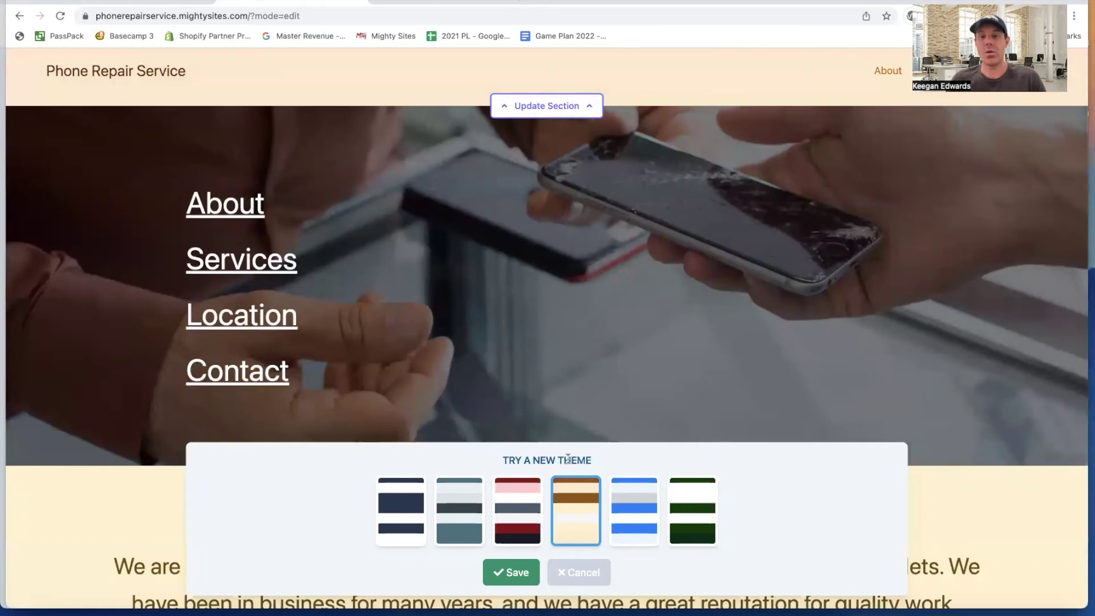
{"action": "scroll", "coordinate": [567, 458], "scroll_direction": "down", "scroll_amount": 10}
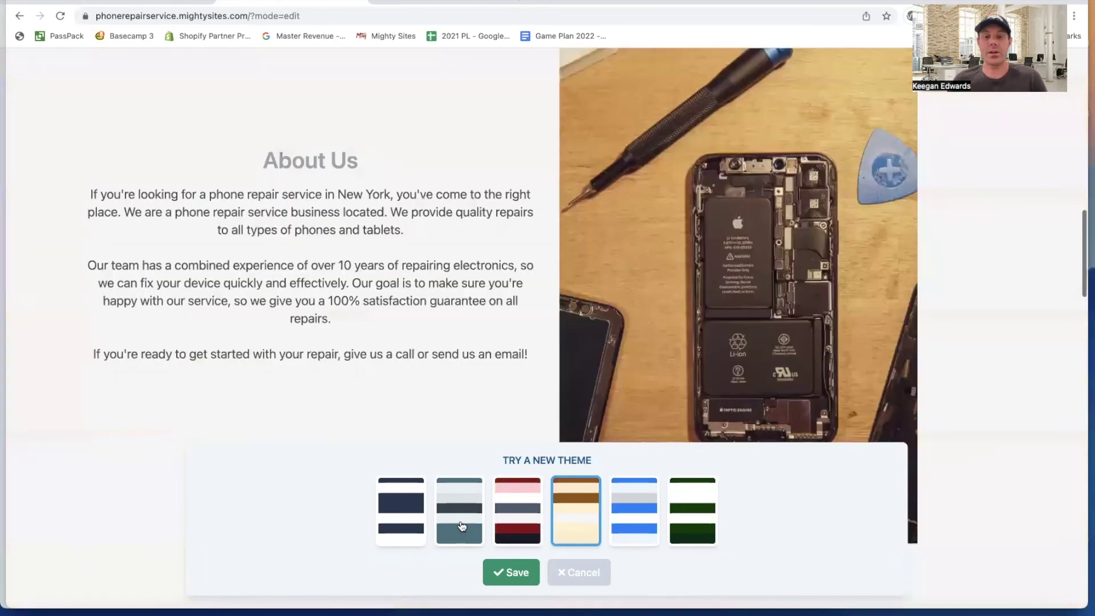
{"action": "left_click", "coordinate": [462, 526]}
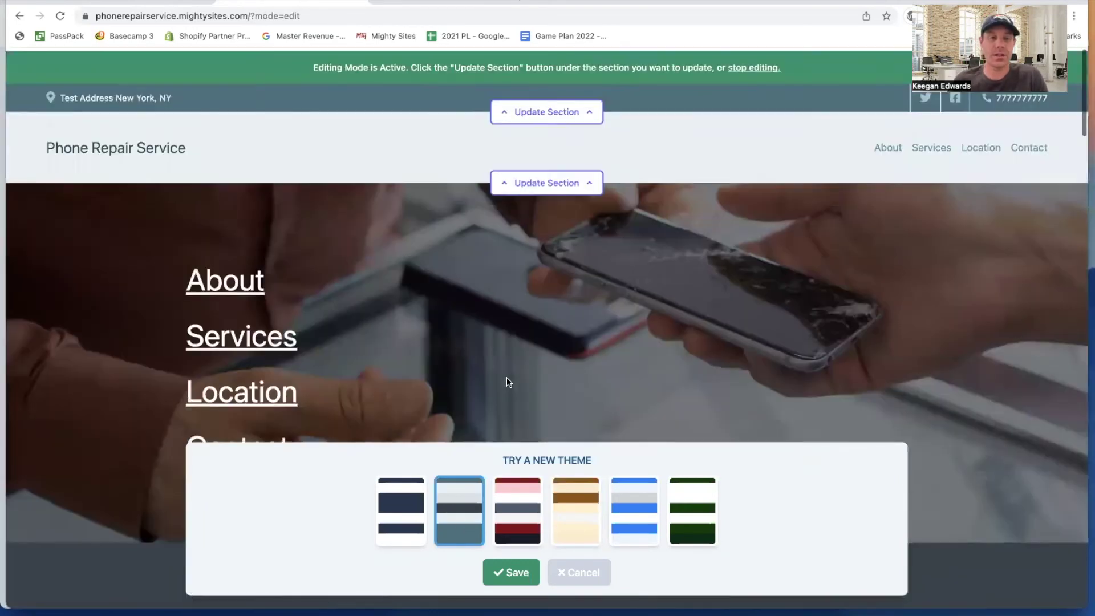
{"action": "scroll", "coordinate": [506, 377], "scroll_direction": "down", "scroll_amount": 10}
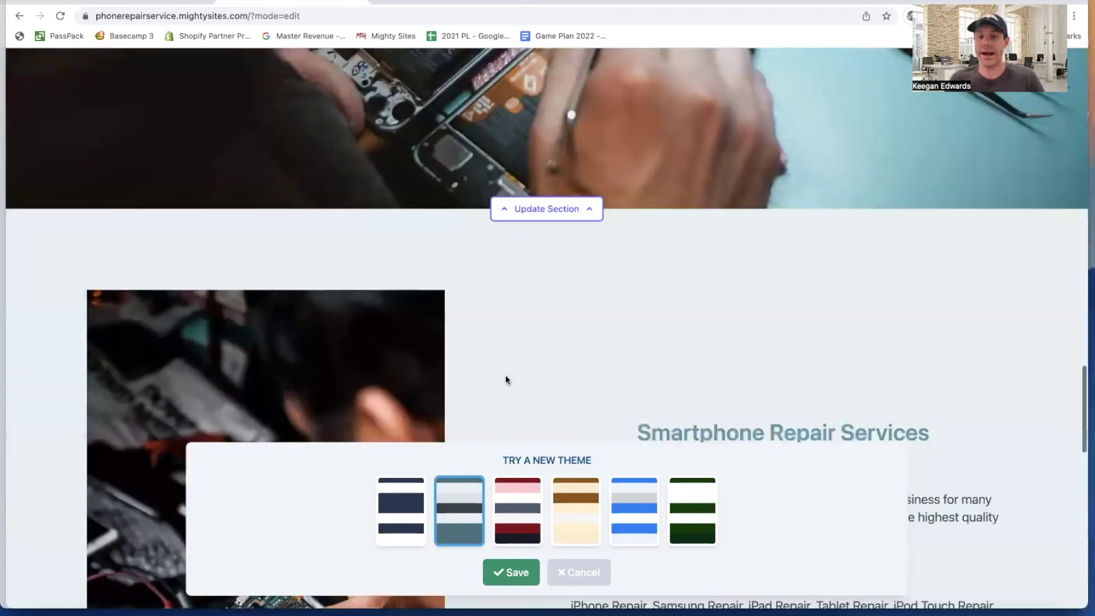
{"action": "scroll", "coordinate": [505, 375], "scroll_direction": "down", "scroll_amount": 10}
{"action": "scroll", "coordinate": [506, 374], "scroll_direction": "up", "scroll_amount": 15}
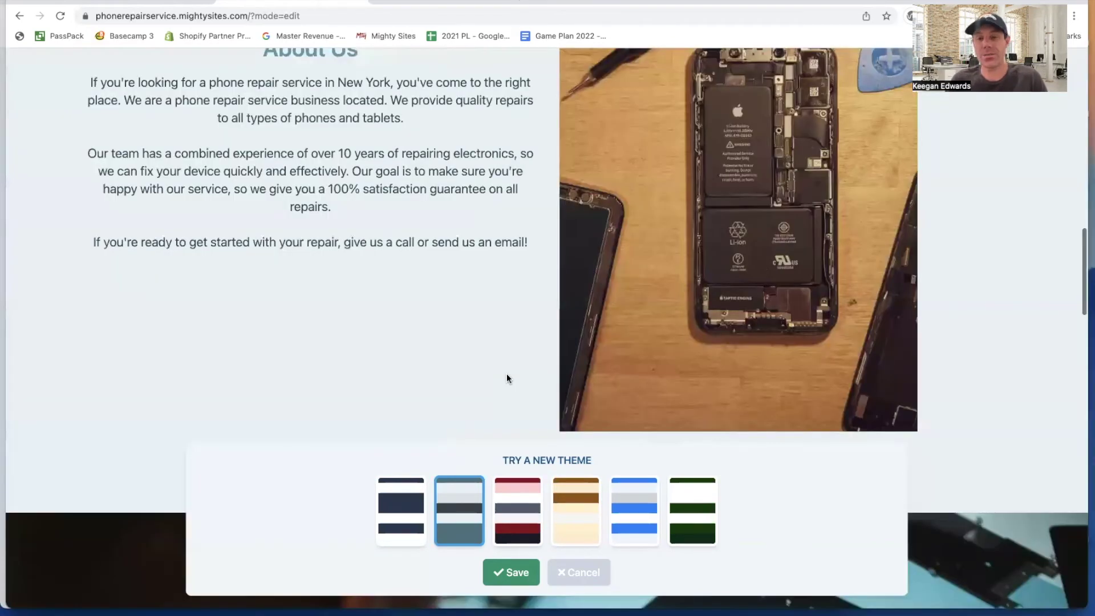
{"action": "scroll", "coordinate": [507, 373], "scroll_direction": "up", "scroll_amount": 10}
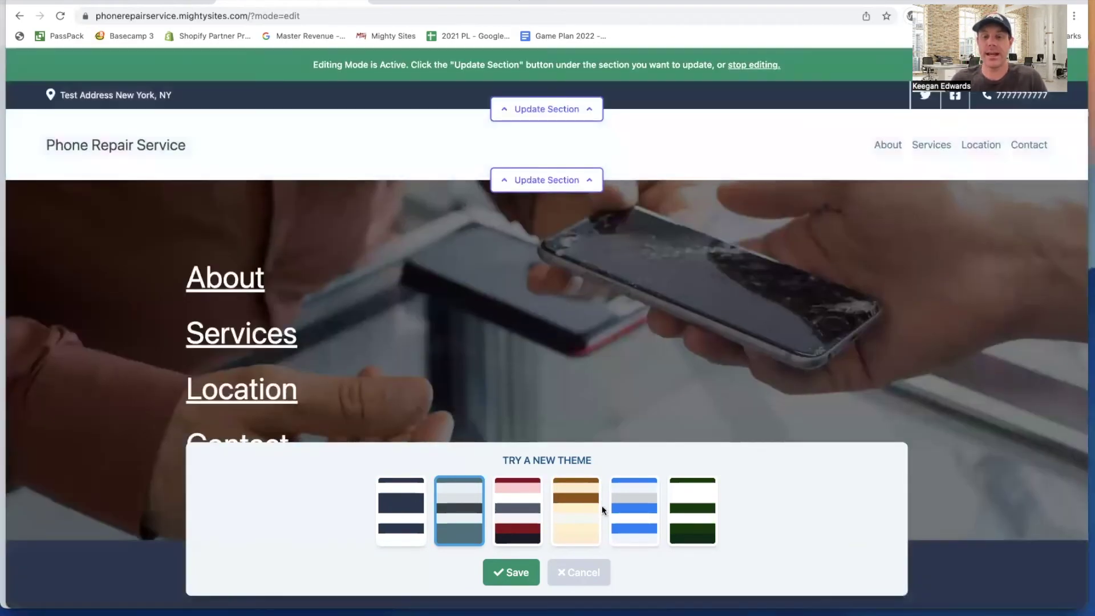
- Reselect the light-blue theme and save it to the site
{"action": "left_click", "coordinate": [632, 509]}
{"action": "left_click", "coordinate": [510, 574]}
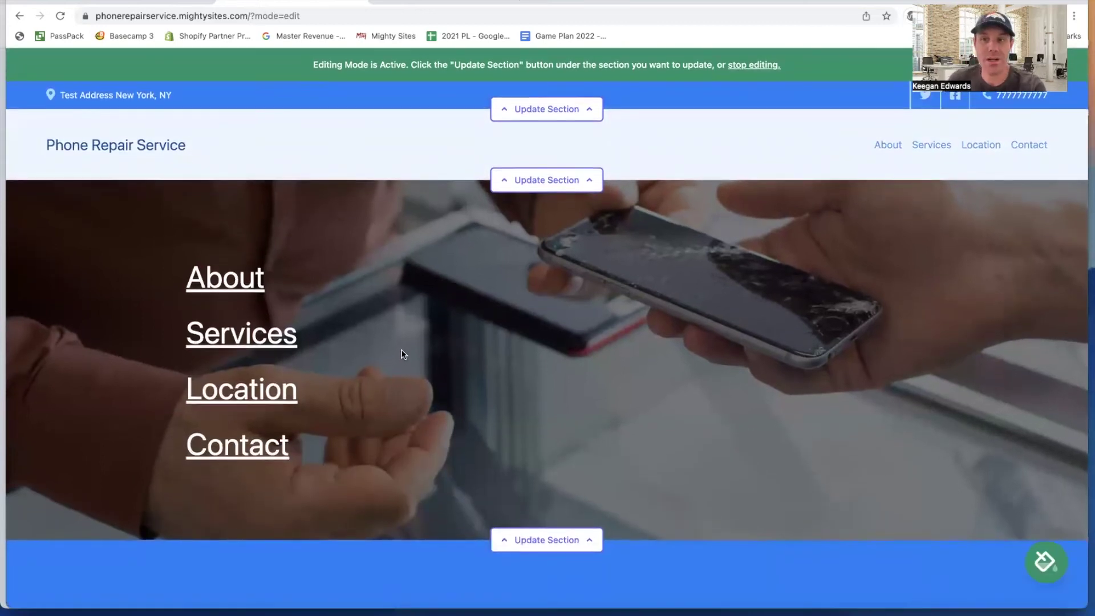
{"action": "scroll", "coordinate": [401, 353], "scroll_direction": "down", "scroll_amount": 20}
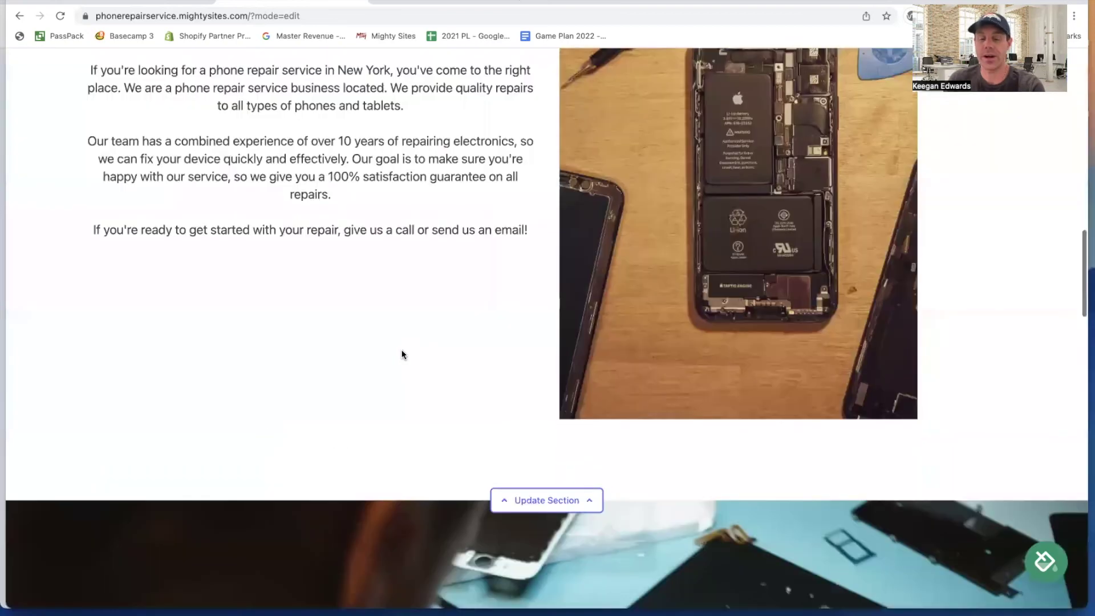
{"action": "scroll", "coordinate": [402, 354], "scroll_direction": "down", "scroll_amount": 8}
{"action": "scroll", "coordinate": [402, 354], "scroll_direction": "down", "scroll_amount": 15}
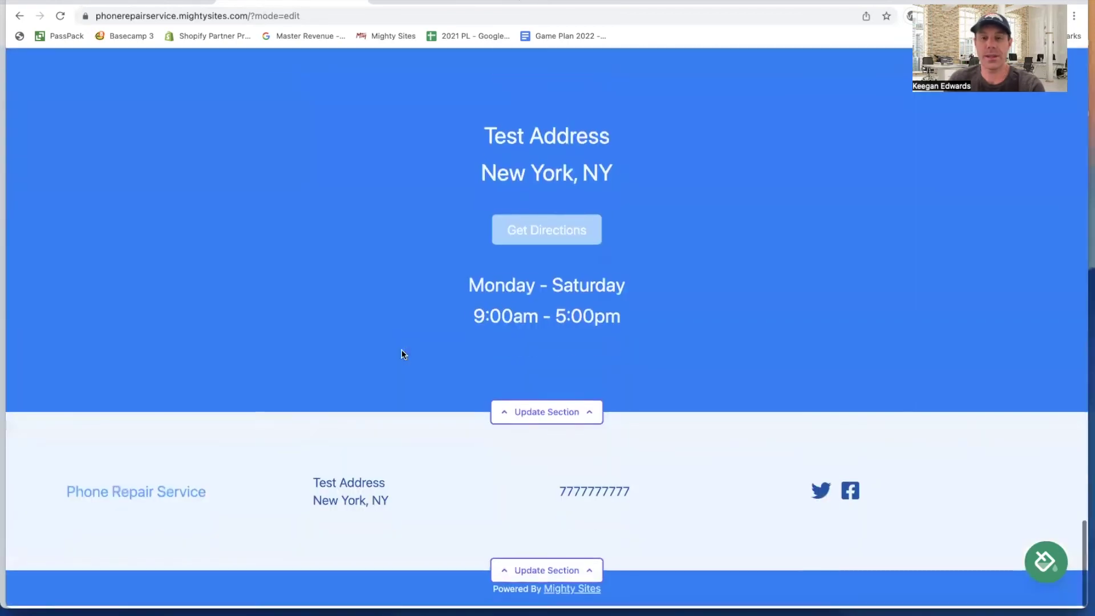
{"action": "scroll", "coordinate": [506, 368], "scroll_direction": "up", "scroll_amount": 10}
{"action": "scroll", "coordinate": [505, 367], "scroll_direction": "up", "scroll_amount": 20}
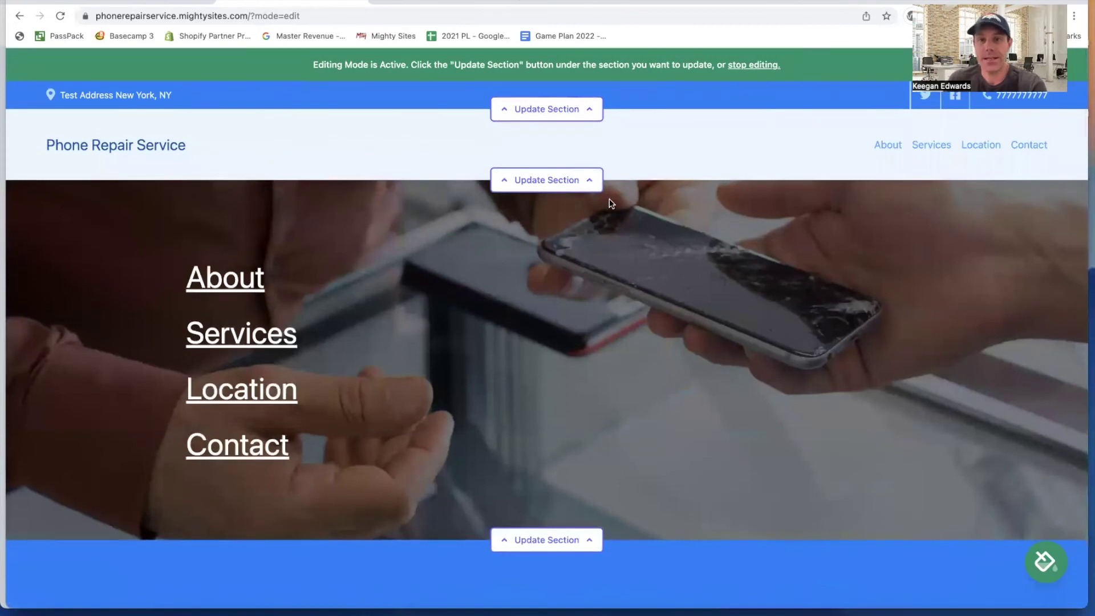
- Exit editing to the live site, visit the dashboard, then reopen the site editor
{"action": "left_click", "coordinate": [764, 66]}
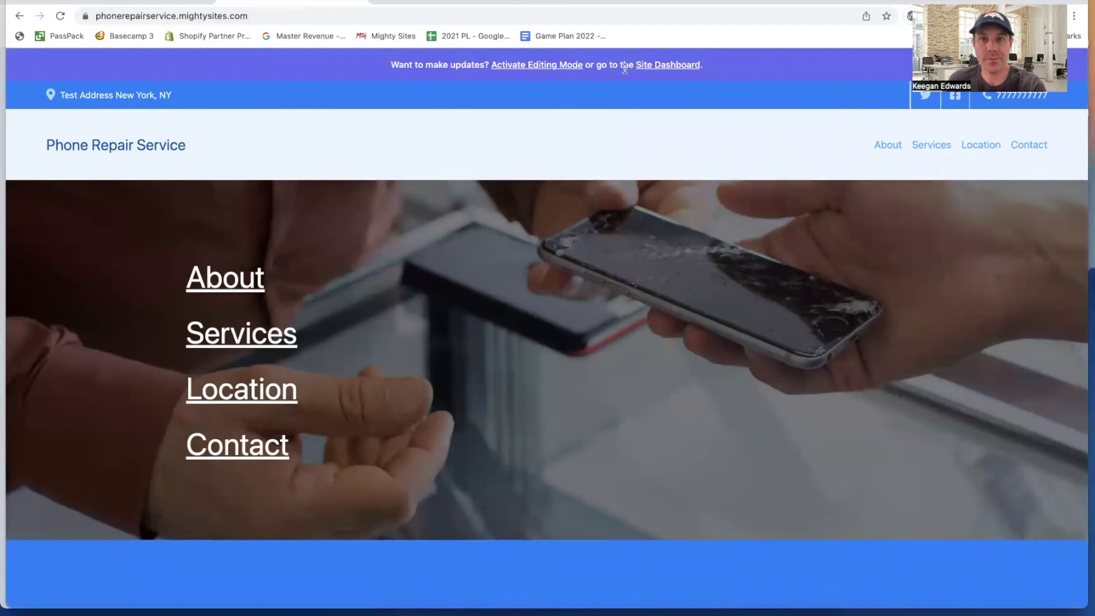
{"action": "left_click", "coordinate": [669, 65]}
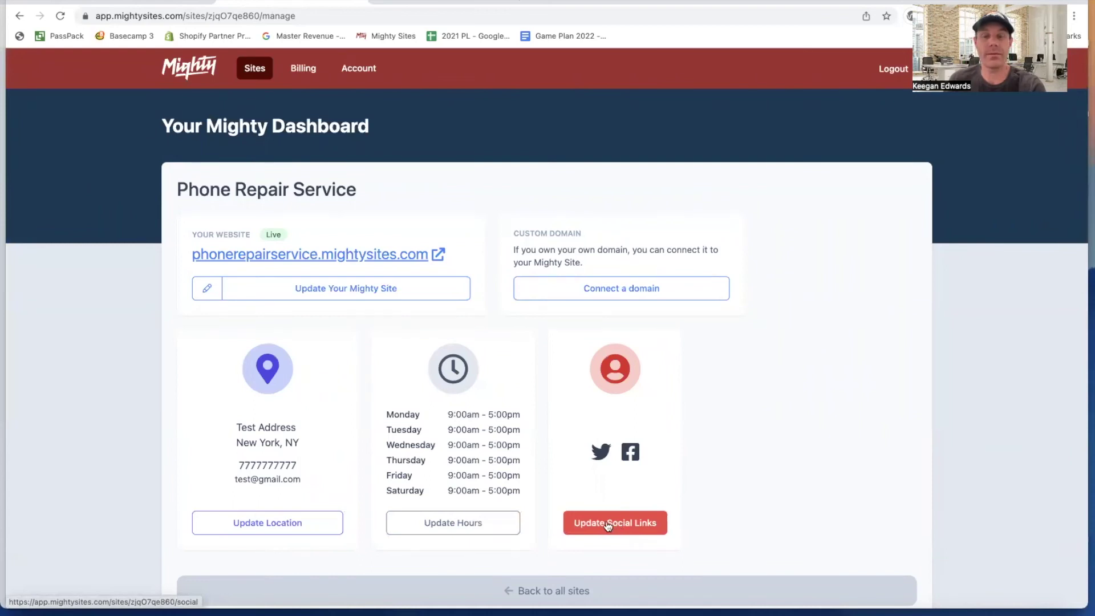
{"action": "left_click", "coordinate": [309, 290]}
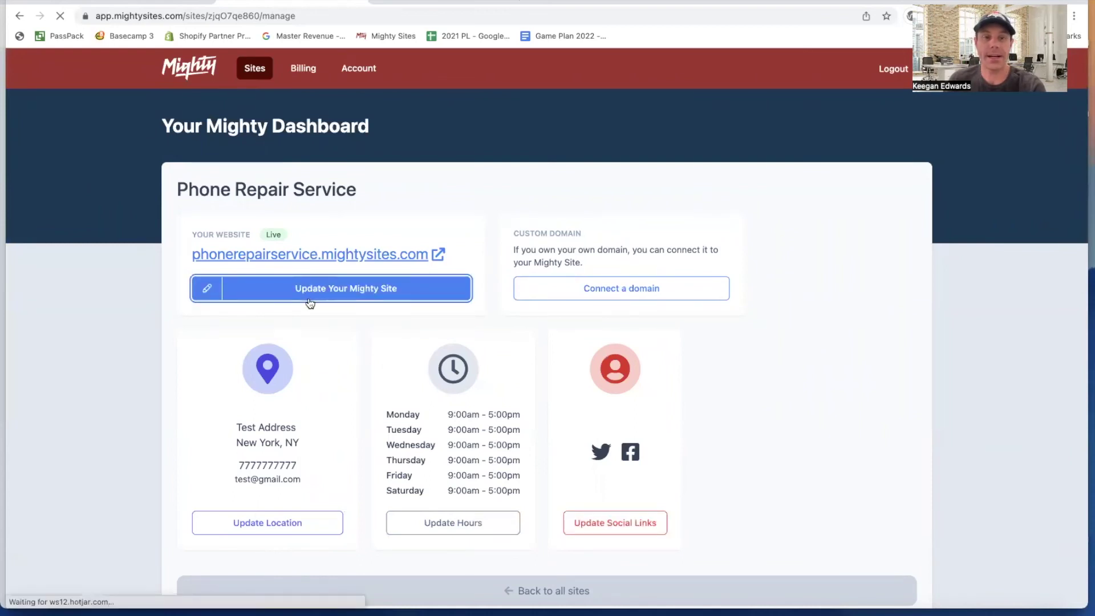
- Leave editing mode again and return to the site's dashboard
{"action": "scroll", "coordinate": [311, 301], "scroll_direction": "down", "scroll_amount": 3}
{"action": "scroll", "coordinate": [310, 302], "scroll_direction": "down", "scroll_amount": 8}
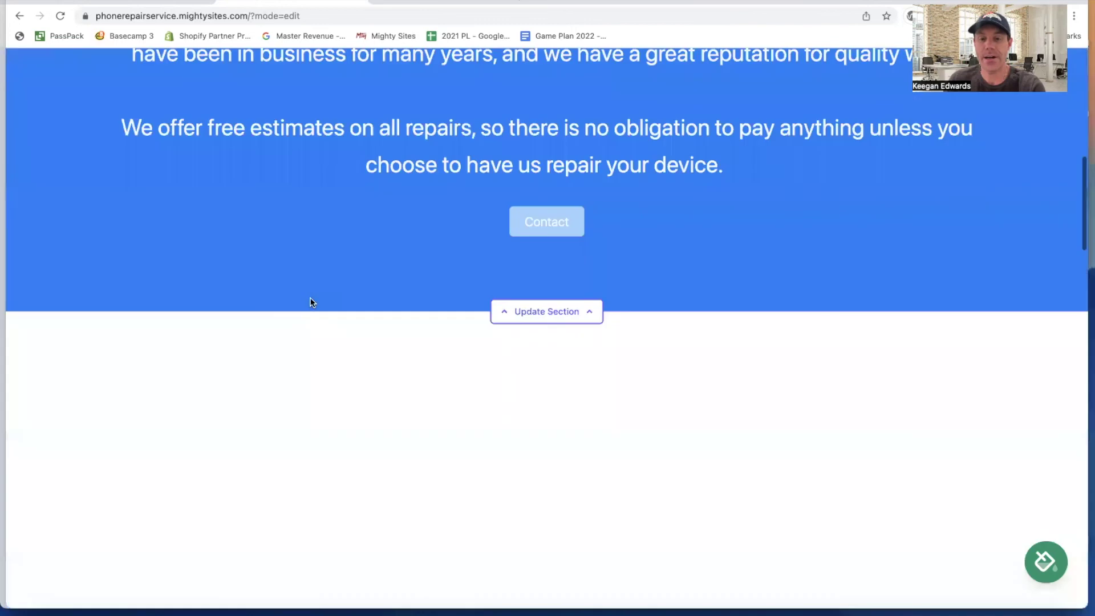
{"action": "scroll", "coordinate": [309, 297], "scroll_direction": "up", "scroll_amount": 10}
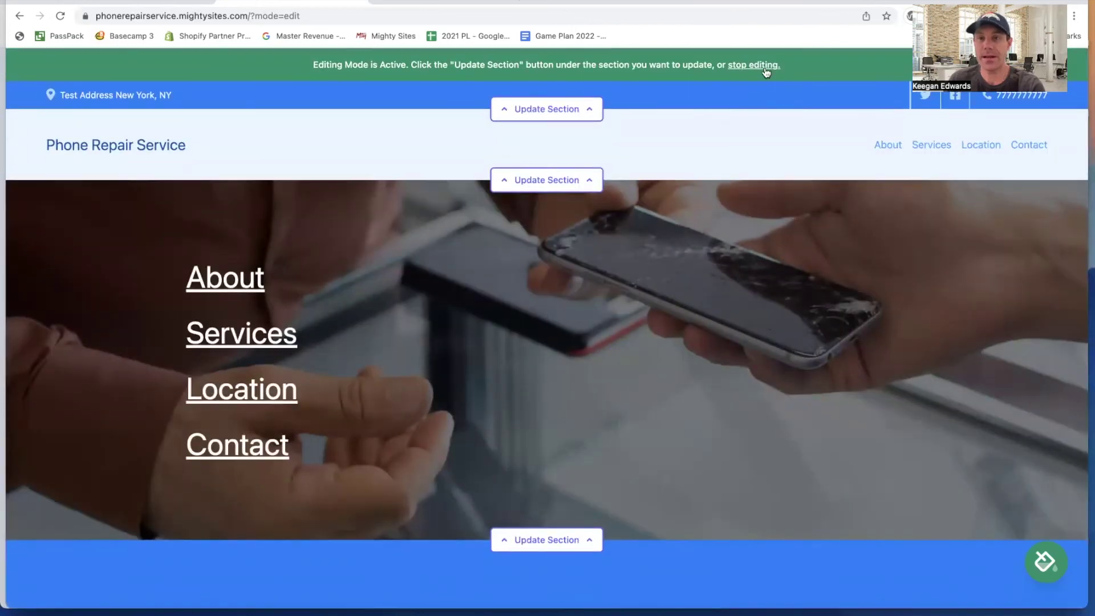
{"action": "left_click", "coordinate": [762, 67]}
{"action": "left_click", "coordinate": [649, 65]}
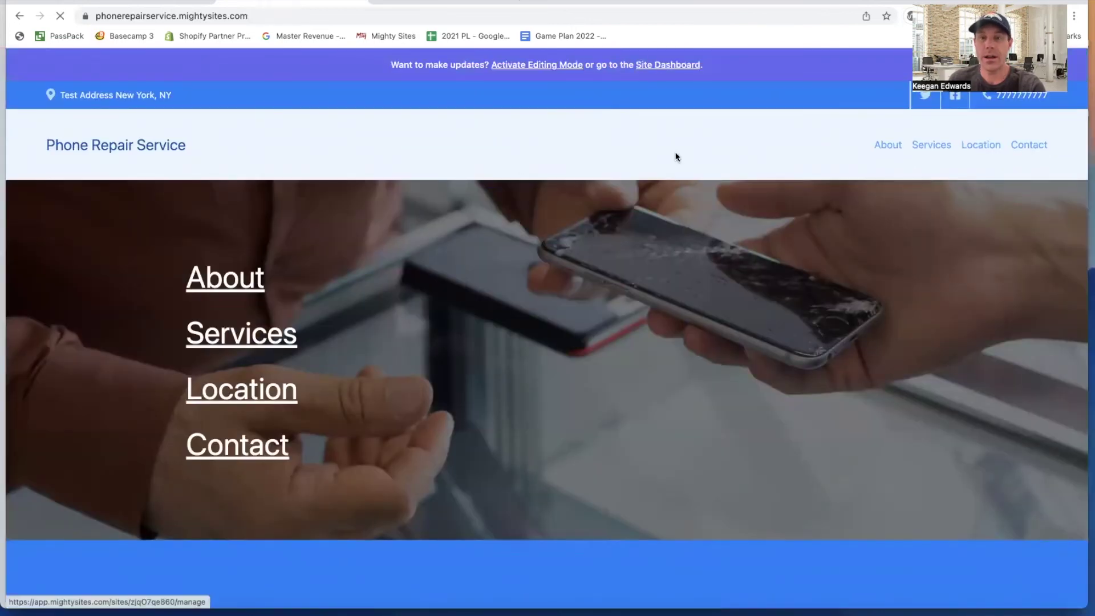
- Open the Connect a Domain form from the site dashboard
{"action": "left_click", "coordinate": [621, 284]}
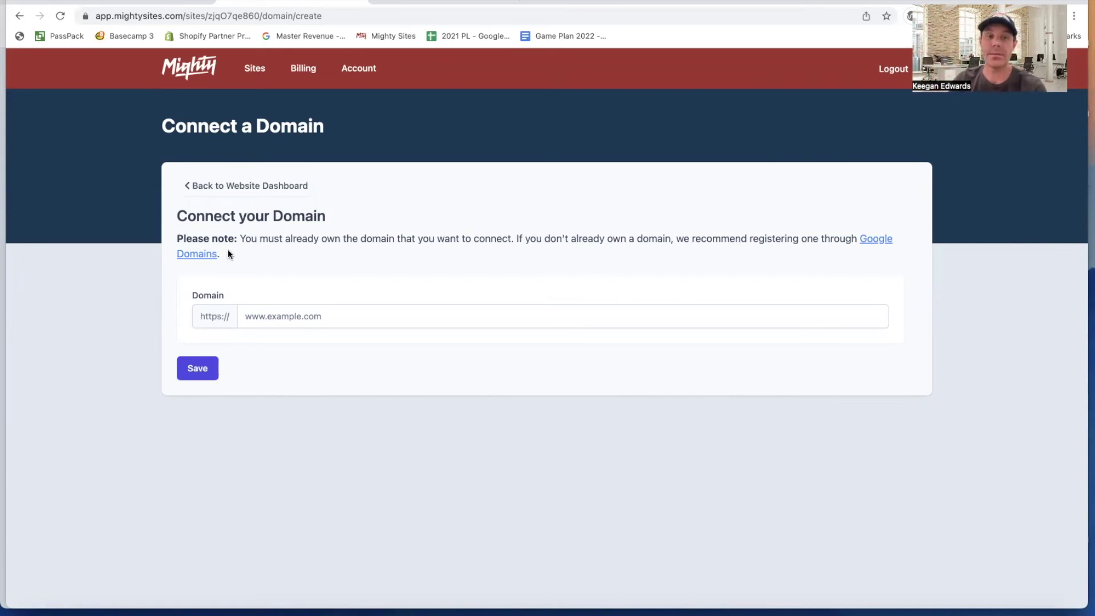
- Go back from the domain form to the dashboard and reopen the site for editing
{"action": "left_click", "coordinate": [229, 193]}
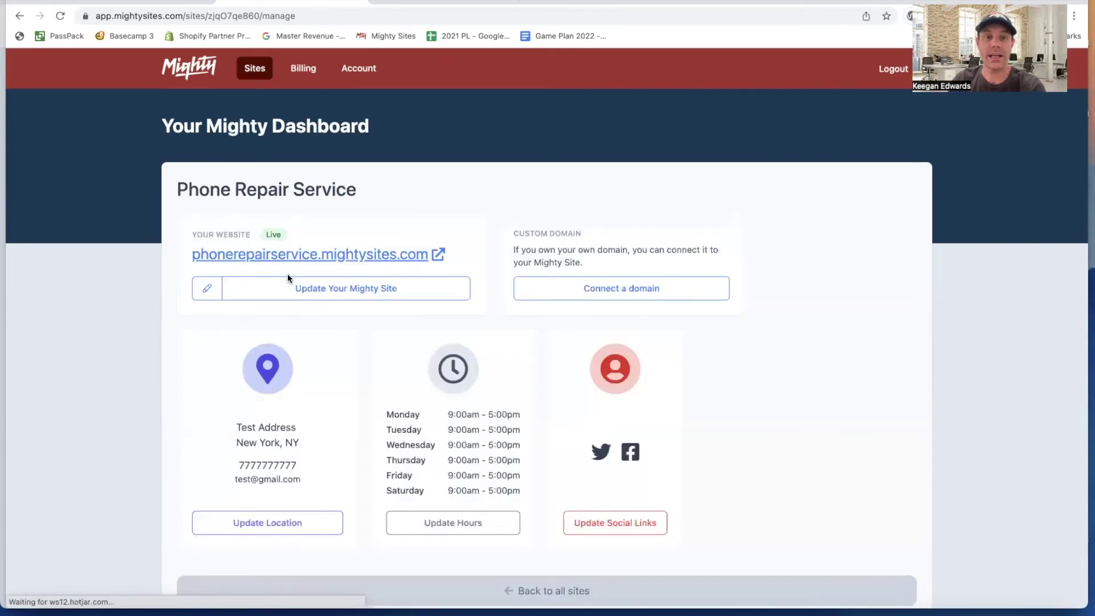
{"action": "left_click", "coordinate": [311, 300]}
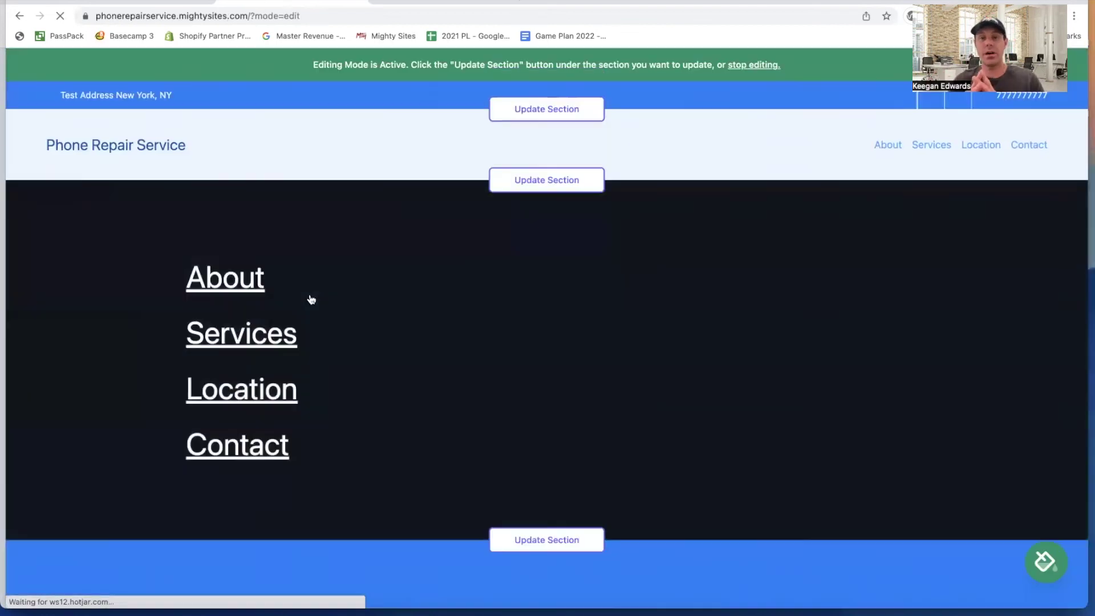